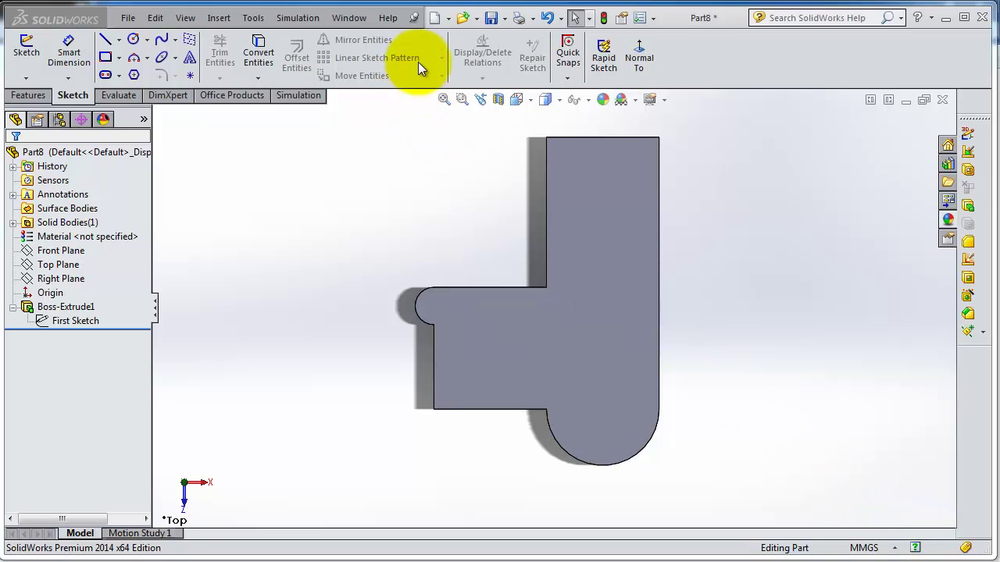
- Create a new blank Part document and select its Top Plane
left_click(431, 22)
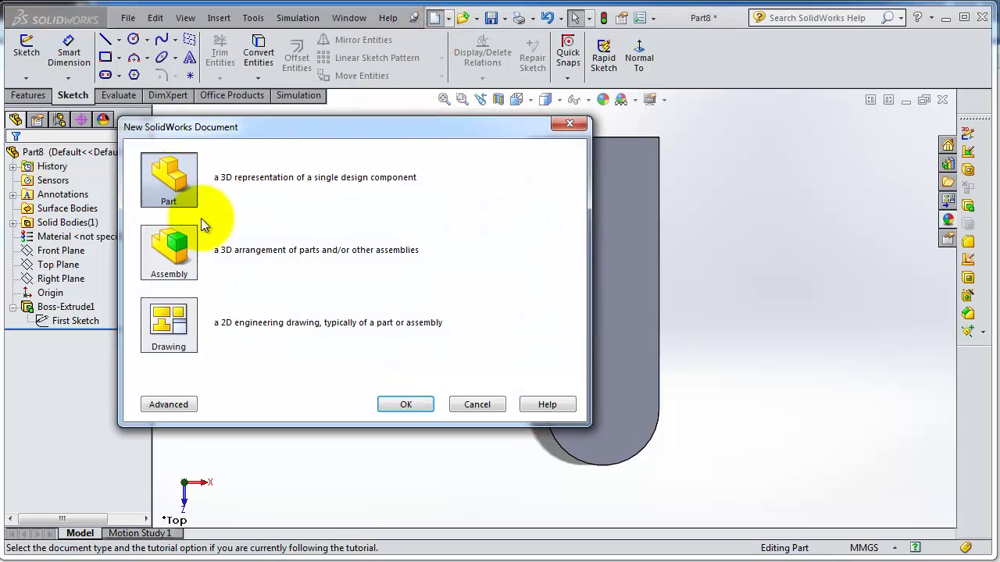
left_click(403, 407)
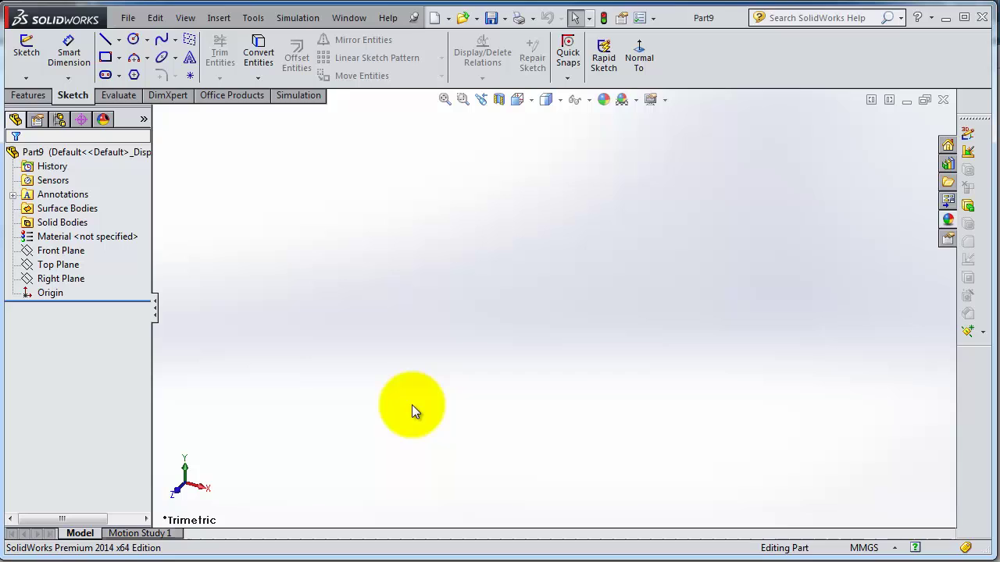
left_click(61, 267)
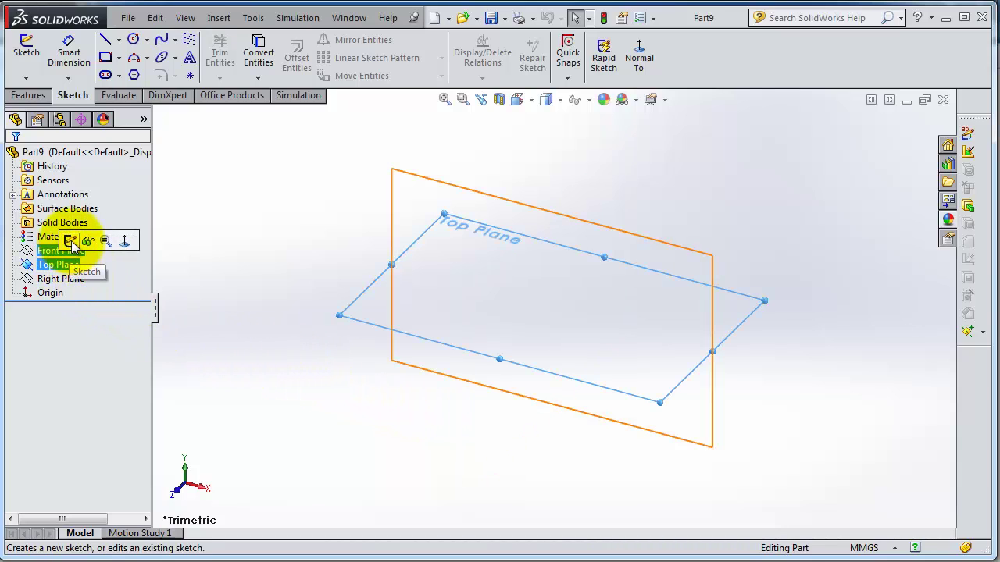
- Start a sketch on the Top Plane and bring up the rectangle type list
left_click(71, 243)
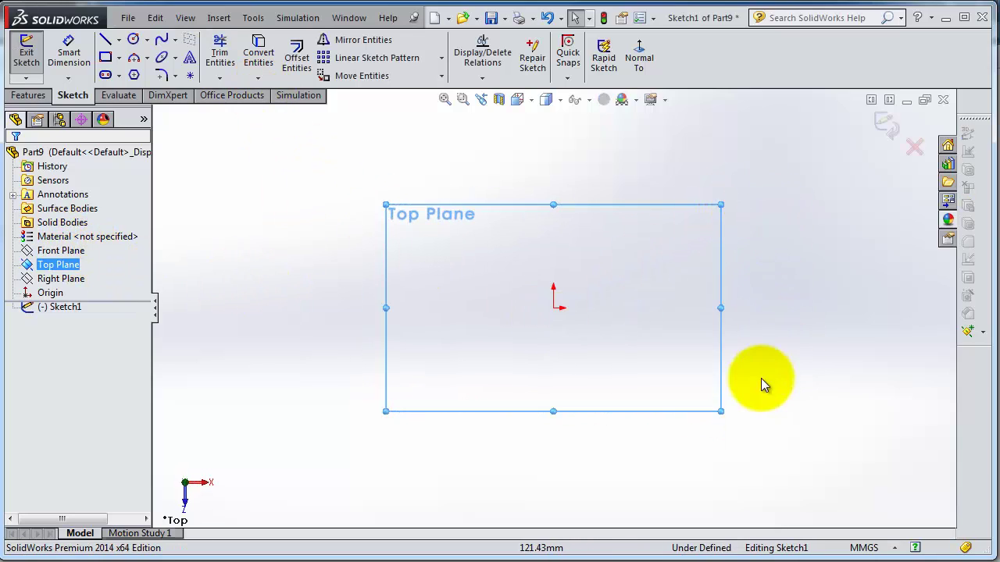
left_click(106, 58)
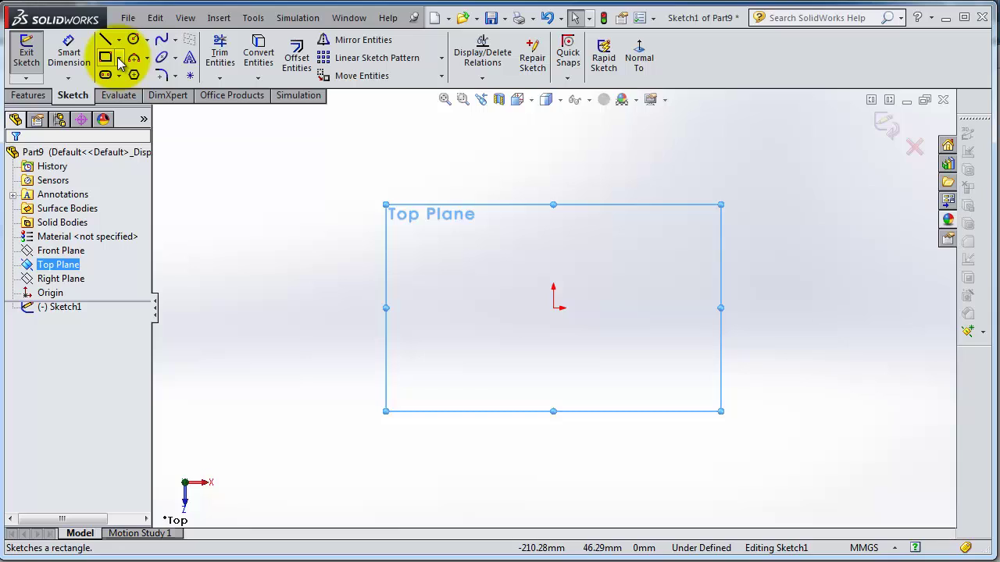
left_click(119, 59)
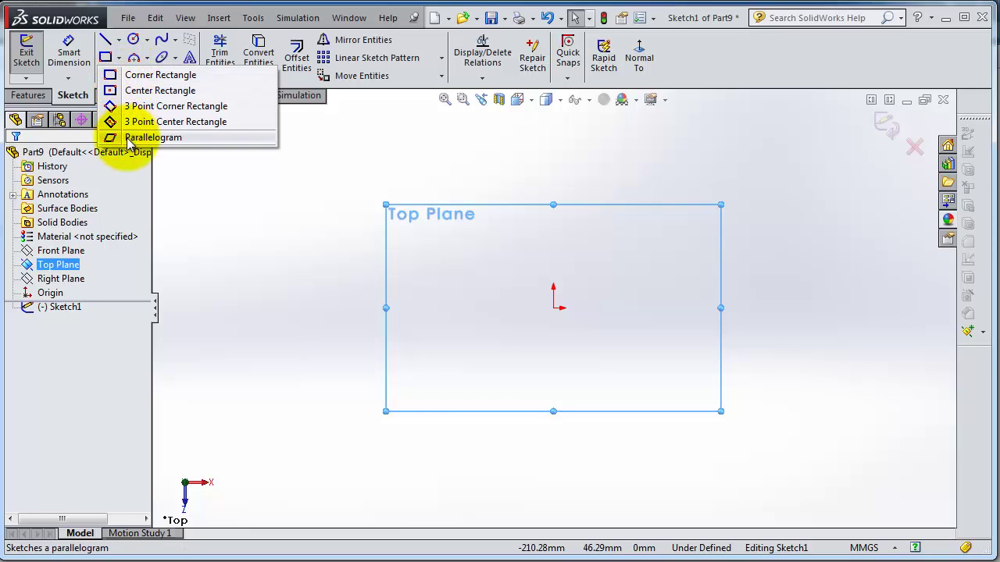
- Draw a corner rectangle of about 116.64 by 70.91 mm from the origin, up and right
left_click(156, 75)
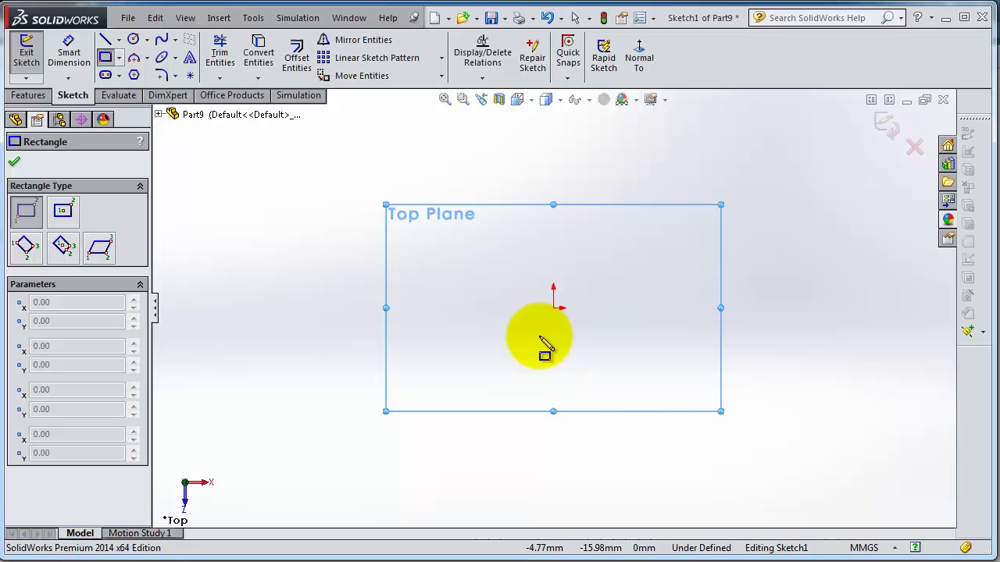
scroll(660, 313, "up", 1)
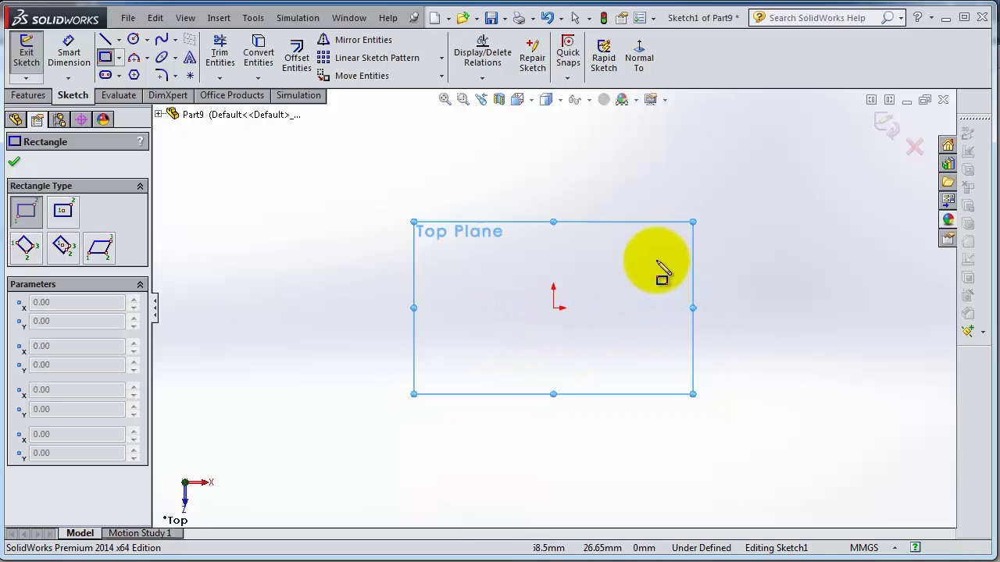
scroll(658, 265, "down", 3)
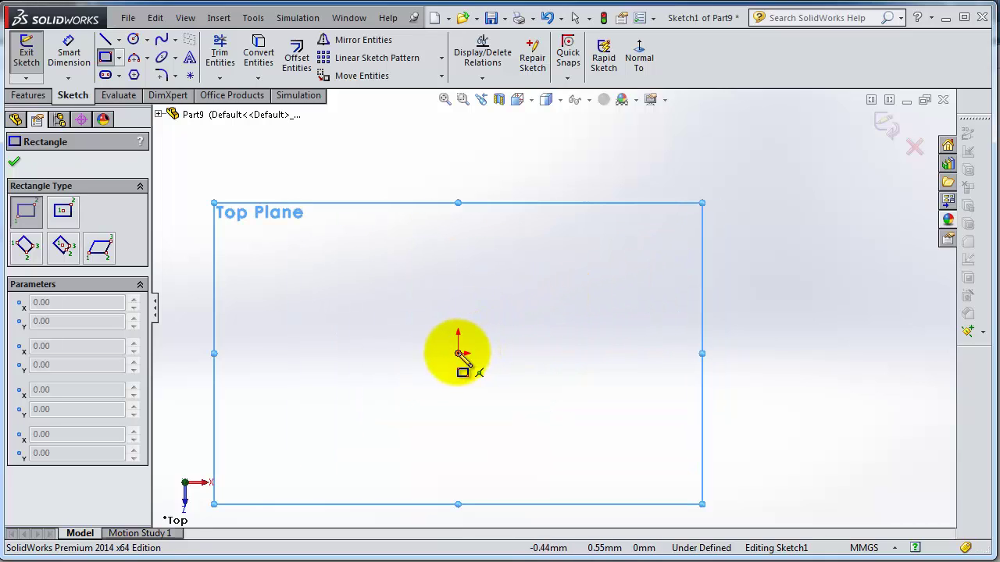
left_click(457, 353)
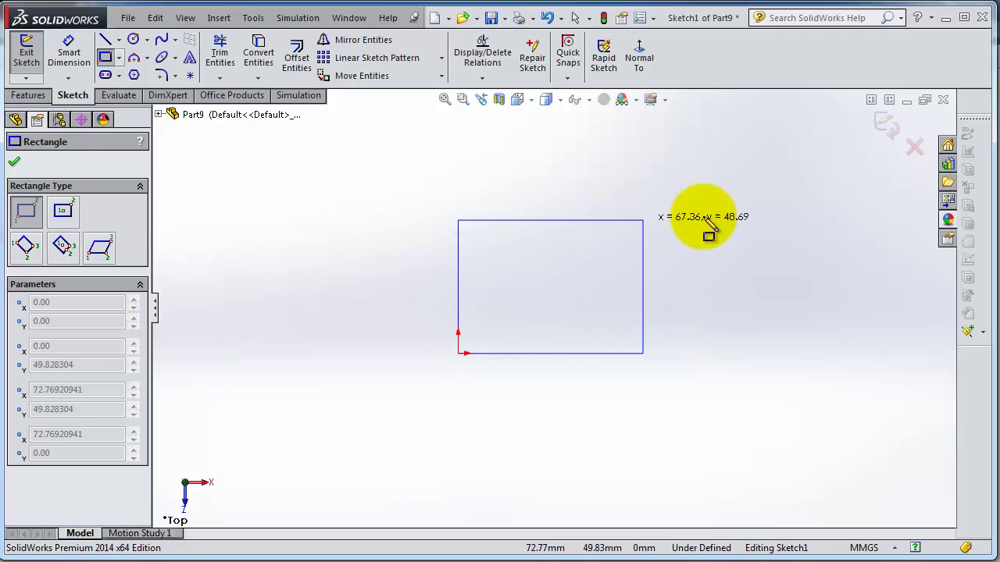
left_click(778, 159)
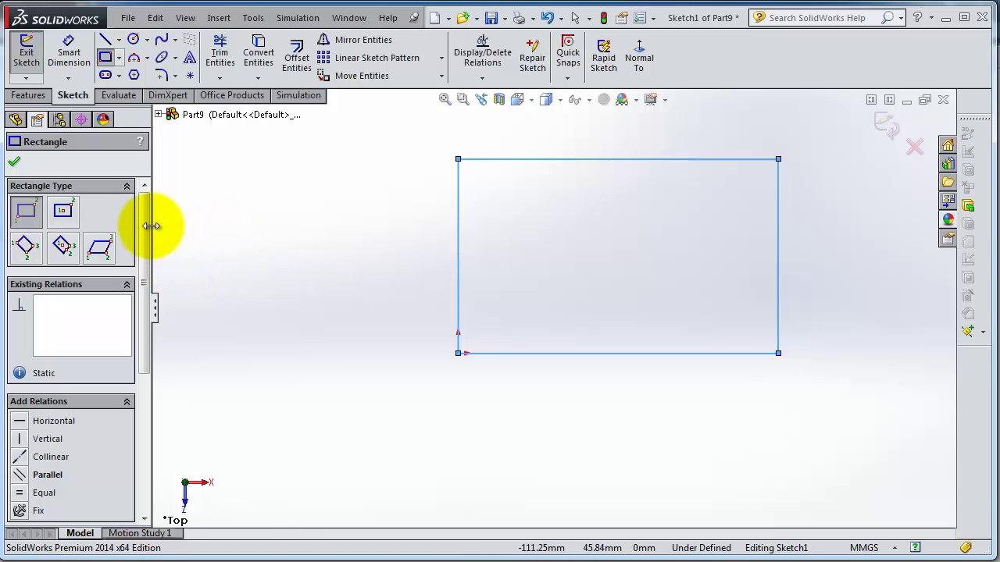
mouse_move(149, 228)
left_mouse_down()
mouse_move(150, 245)
mouse_move(151, 228)
left_mouse_up()
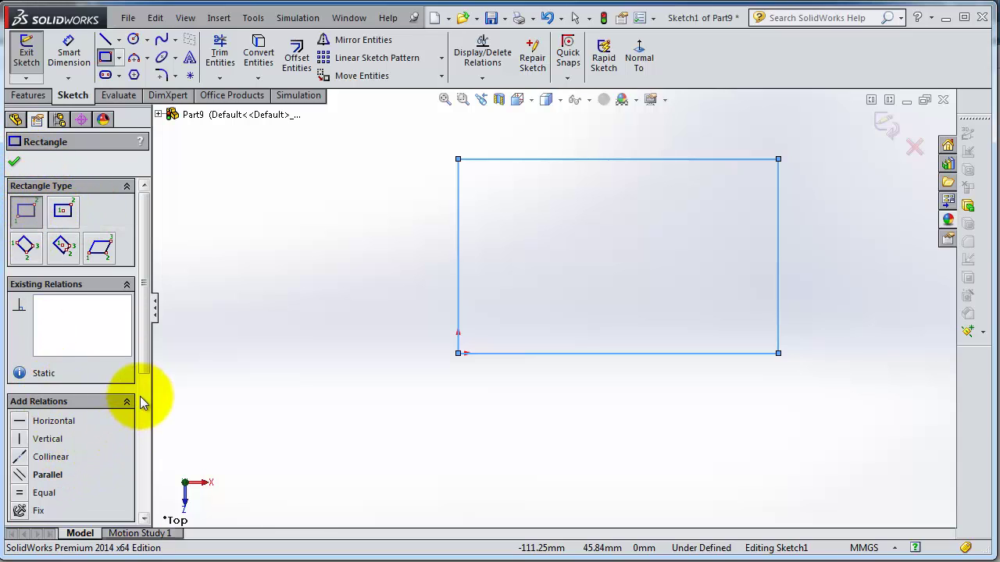
- Draw a center rectangle left of the origin, overlapping the first rectangle's left edge
left_click(62, 211)
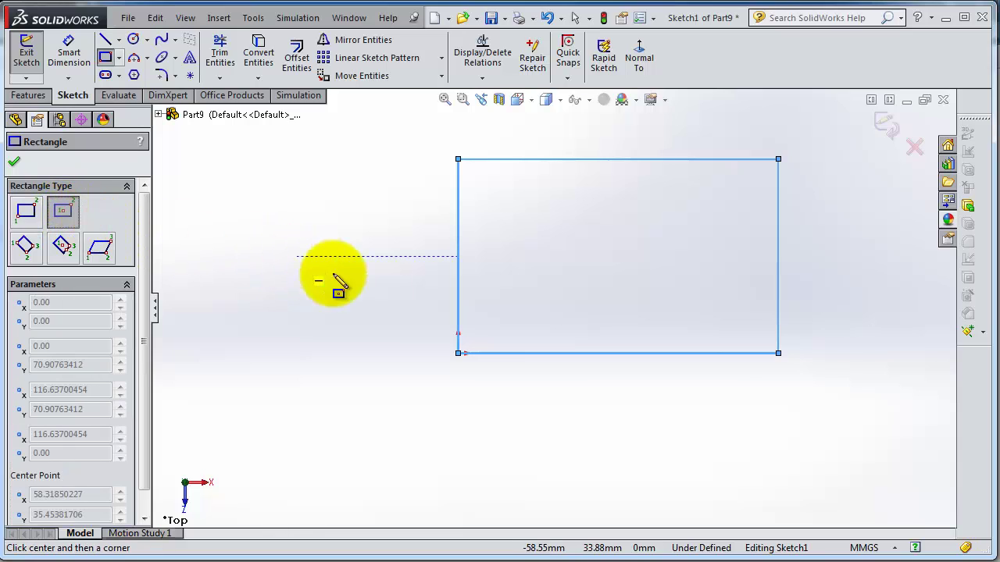
key("z")
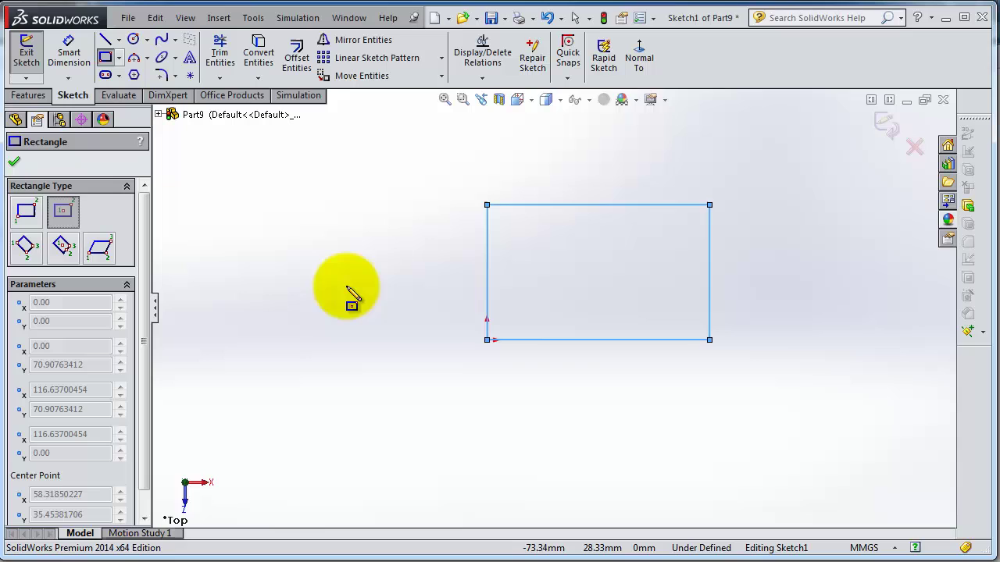
left_click(372, 273)
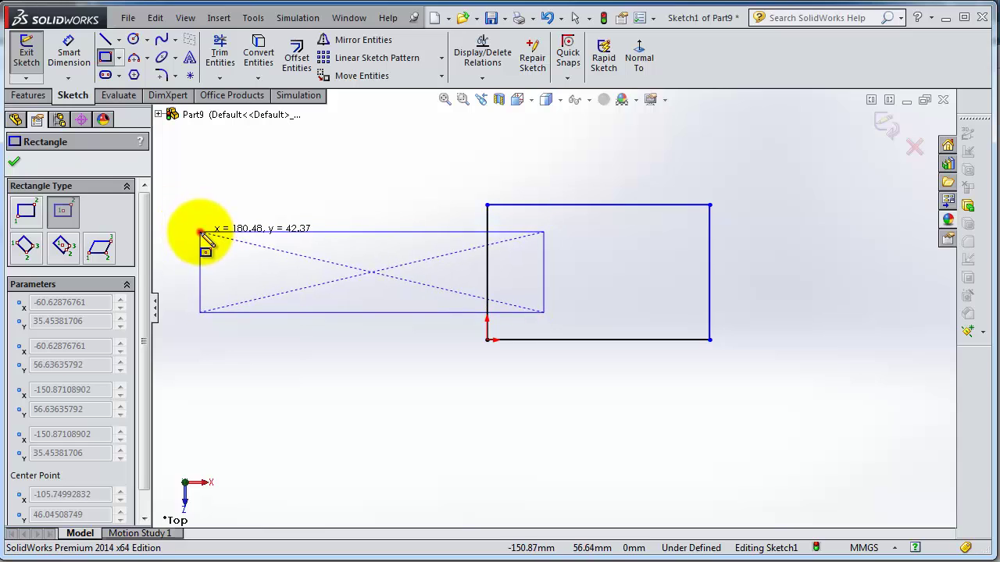
left_click(201, 233)
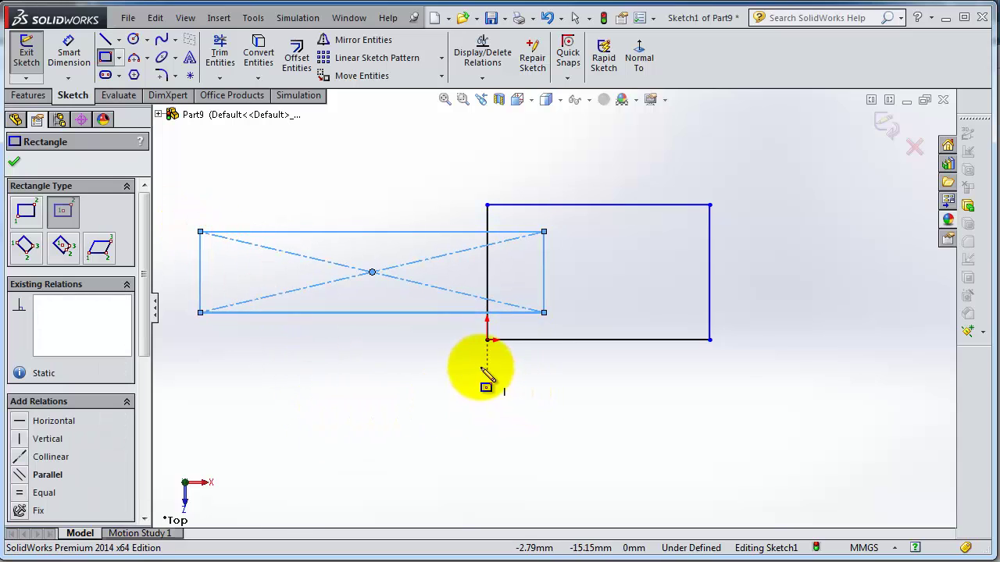
scroll(480, 286, "down", 1)
scroll(461, 250, "up", 2)
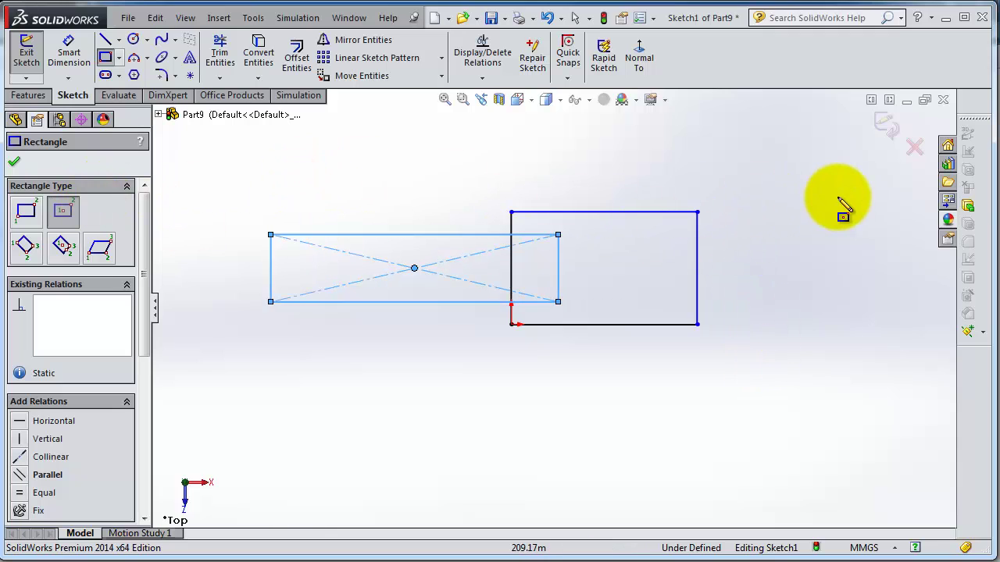
scroll(836, 204, "down", 3)
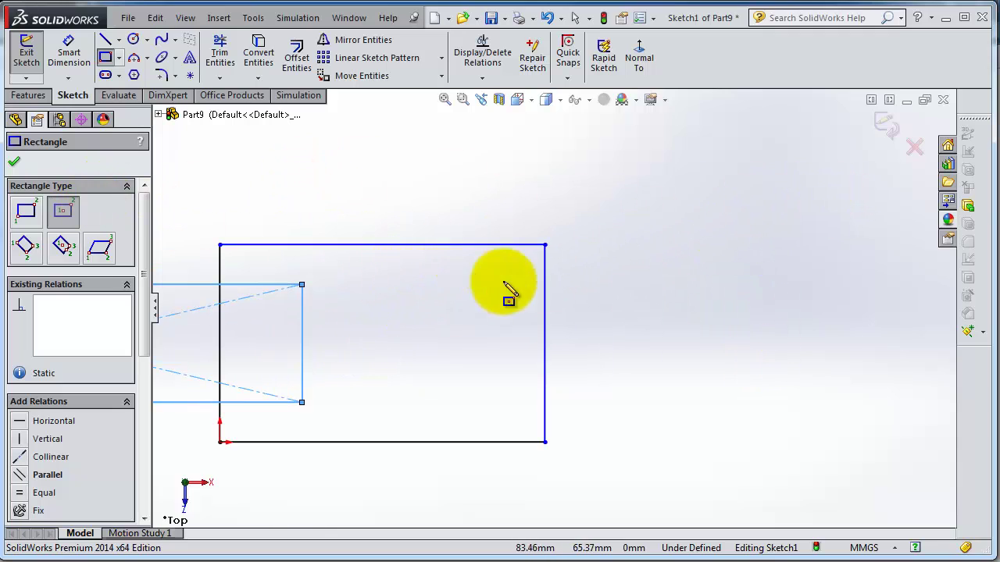
scroll(504, 343, "up", 3)
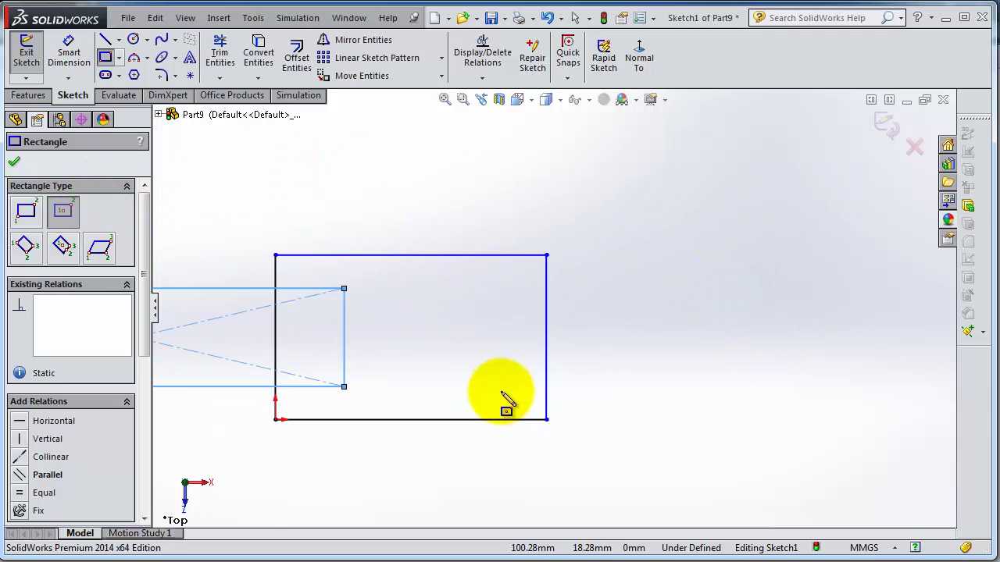
- Draw a large corner rectangle below the others and a smaller corner rectangle inside it
left_click(26, 219)
scroll(536, 465, "up", 3)
scroll(499, 434, "down", 3)
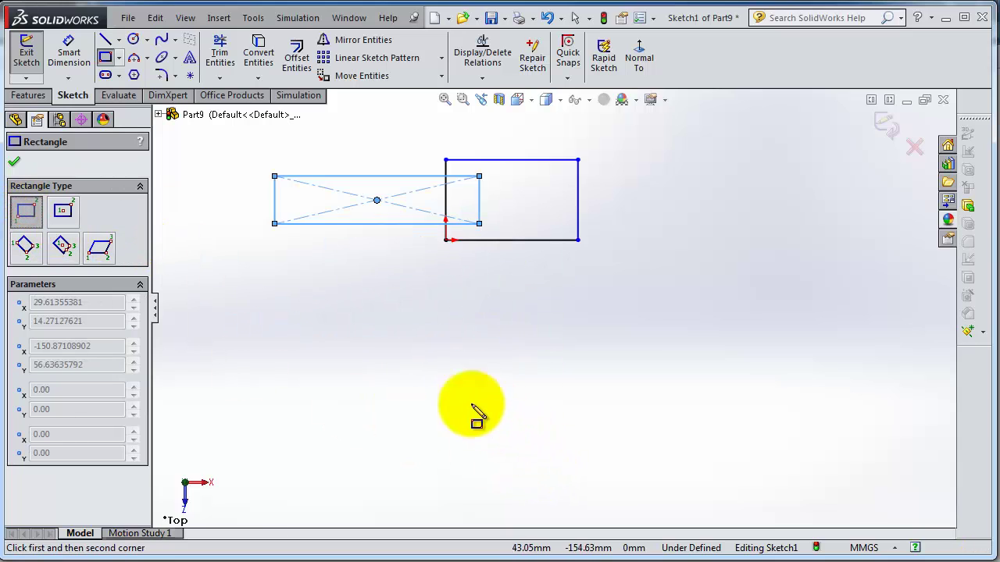
left_click(377, 323)
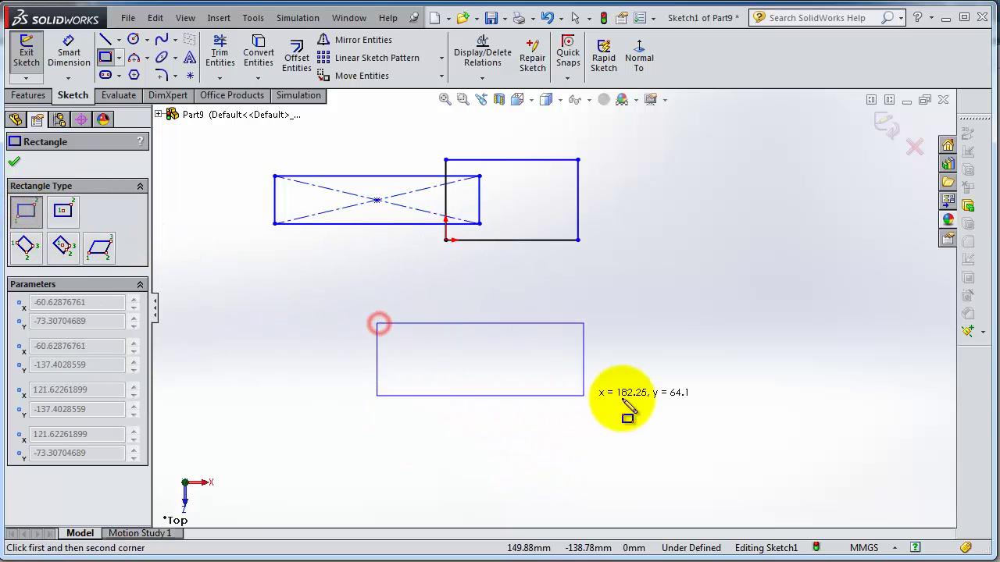
left_click(685, 442)
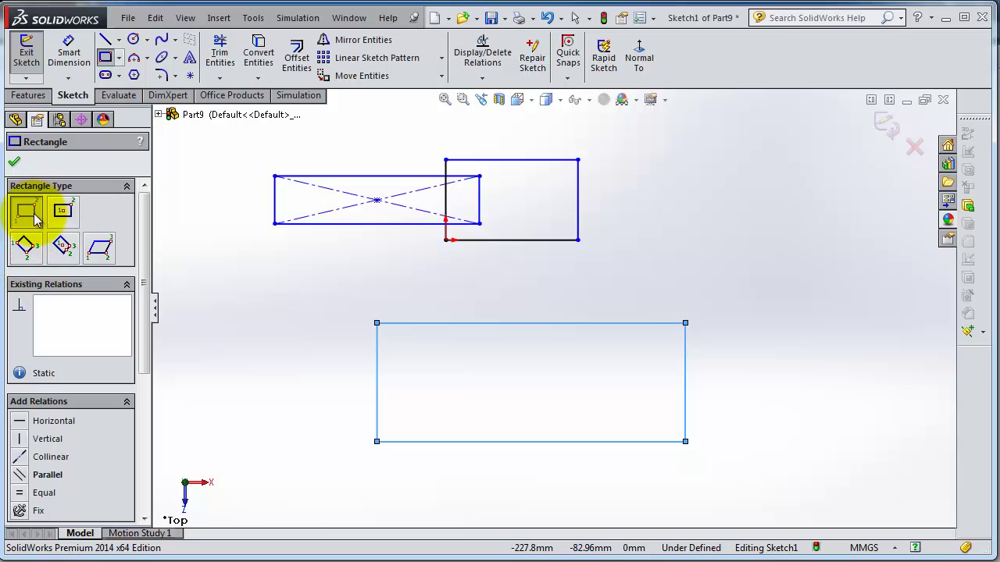
left_click(414, 414)
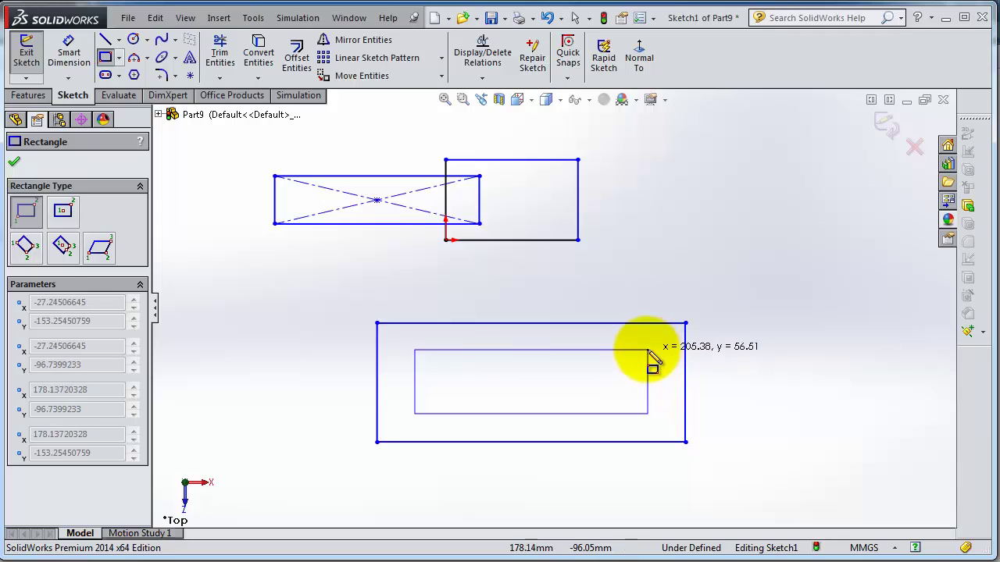
left_click(647, 349)
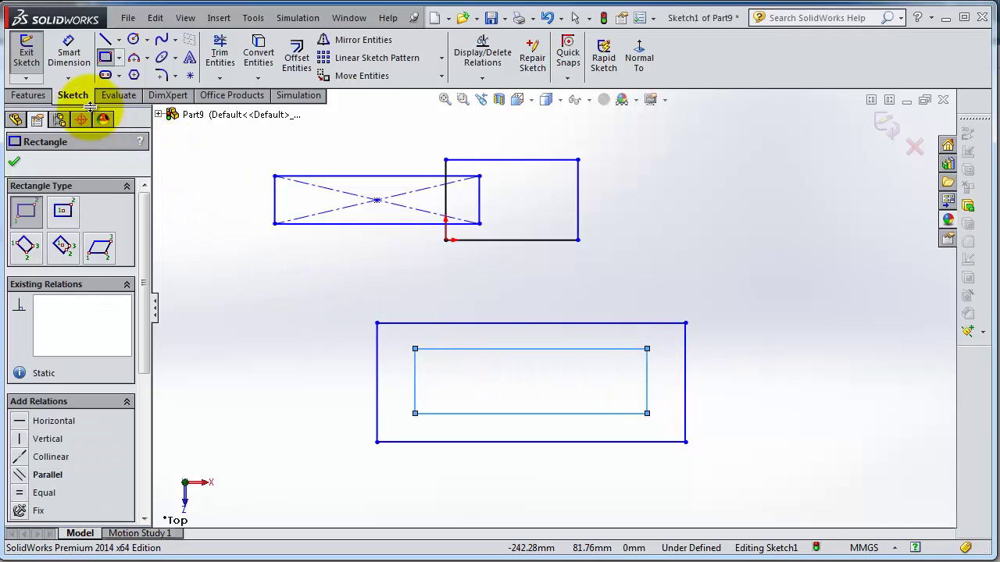
- Place a trial 24.81 dimension between the inner and lower rectangles' bottom edges
left_click(82, 68)
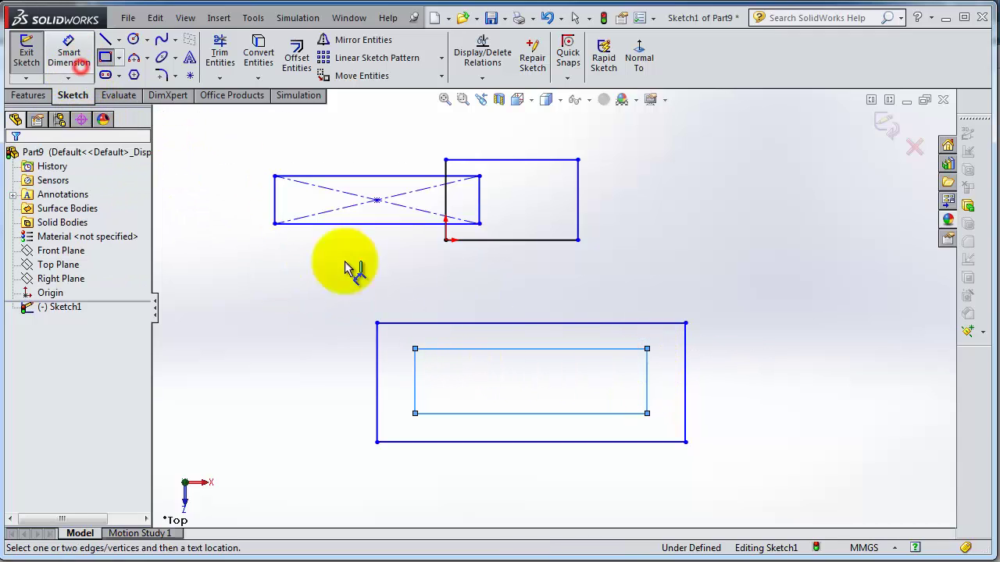
left_click(487, 413)
left_click(491, 442)
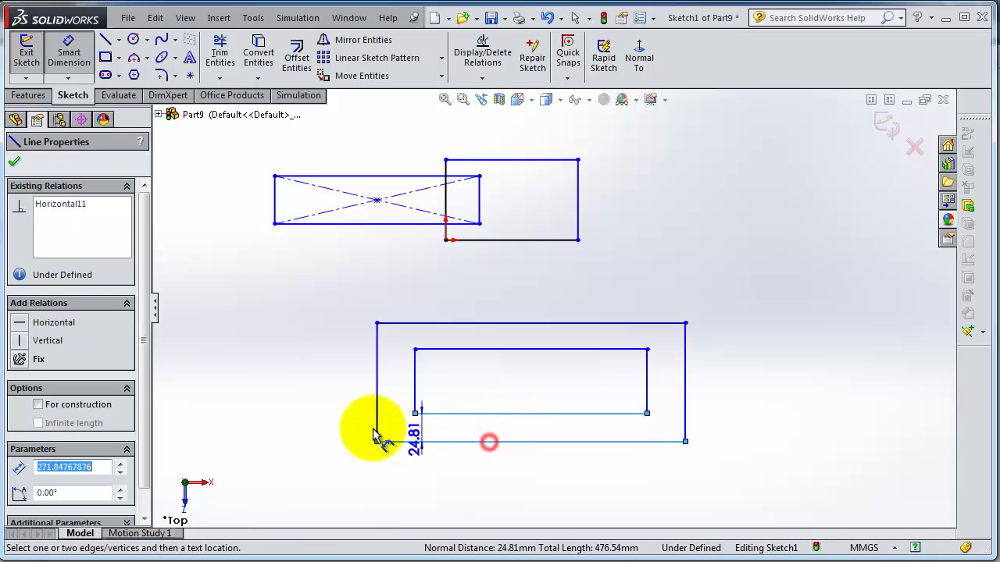
left_click(294, 422)
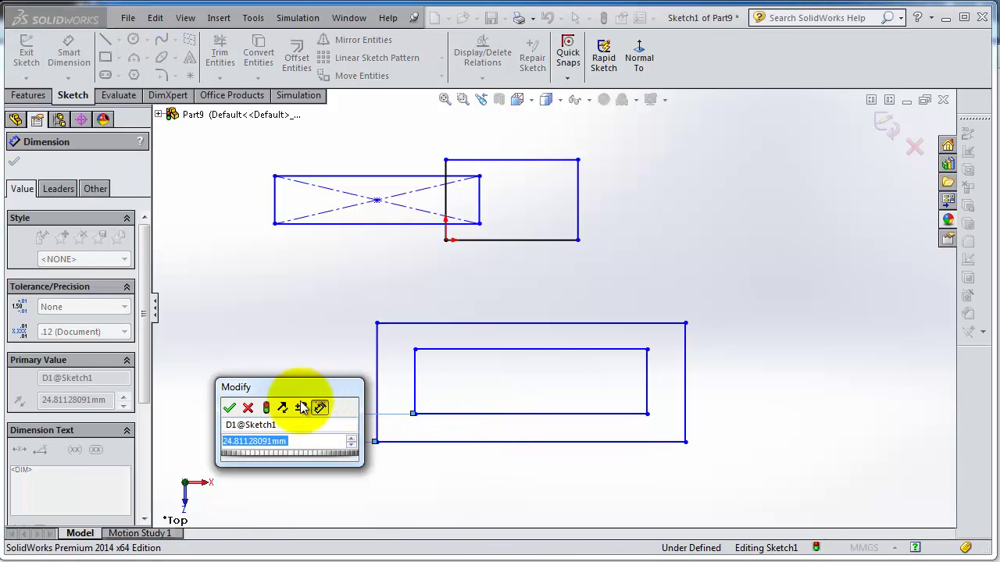
left_click(248, 407)
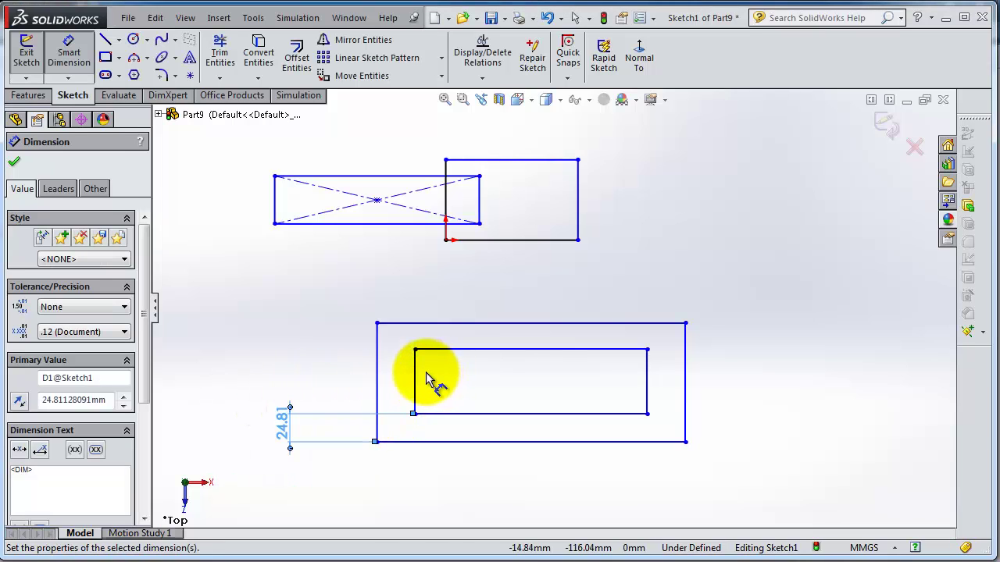
- Undo the 24.81 dimension and the inner rectangle, keeping only the large lower rectangle
key("Escape")
key("ctrl+z")
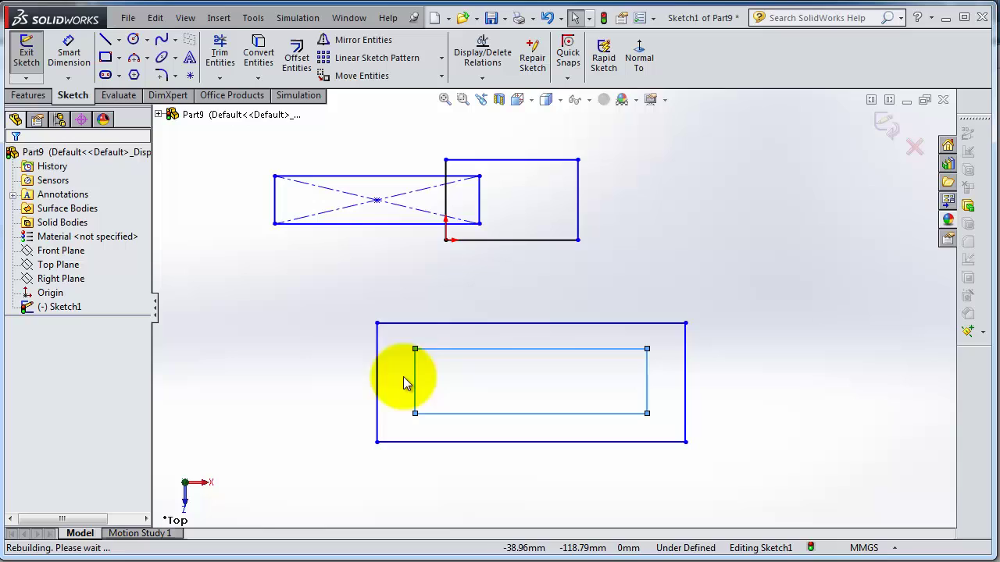
key("ctrl+z")
left_click(289, 361)
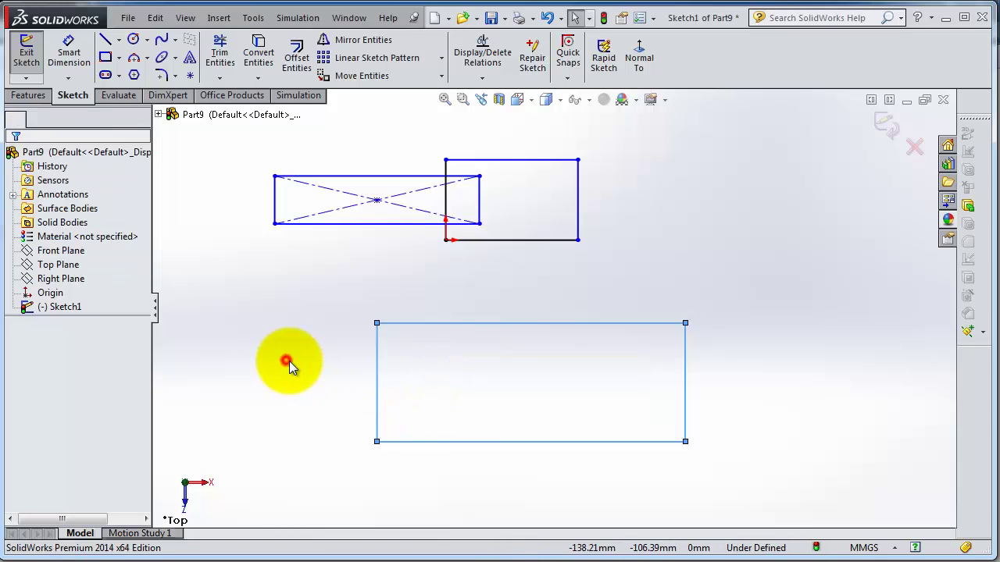
- Draw a center rectangle with construction diagonals inside the large lower rectangle
left_click(118, 57)
left_click(153, 91)
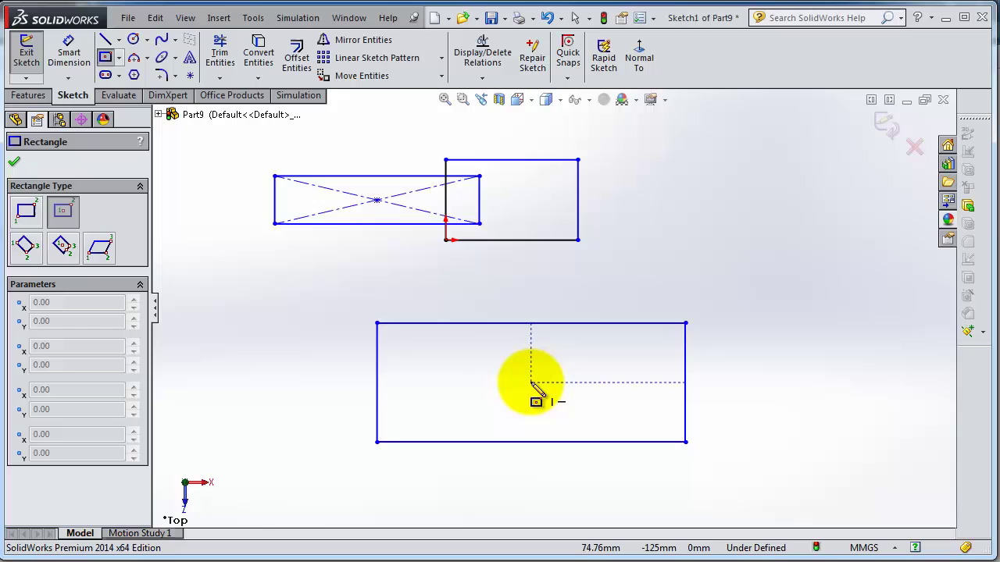
left_click(531, 382)
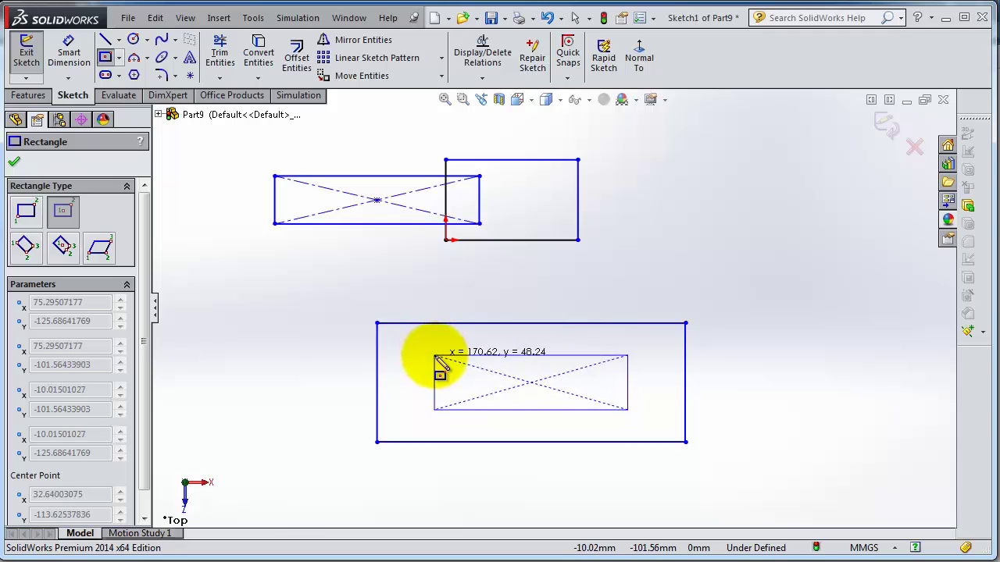
left_click(435, 356)
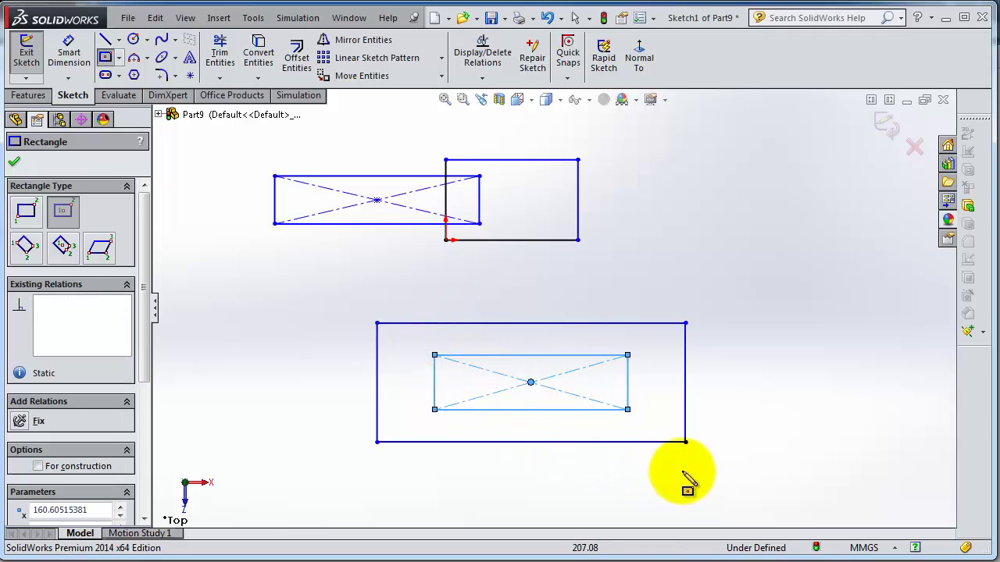
scroll(547, 304, "up", 2)
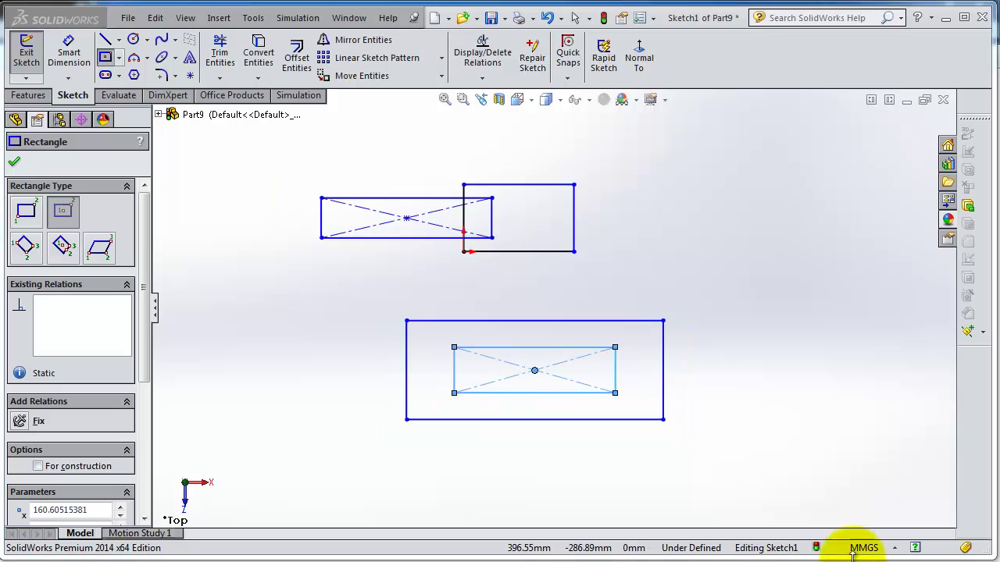
left_click(139, 232)
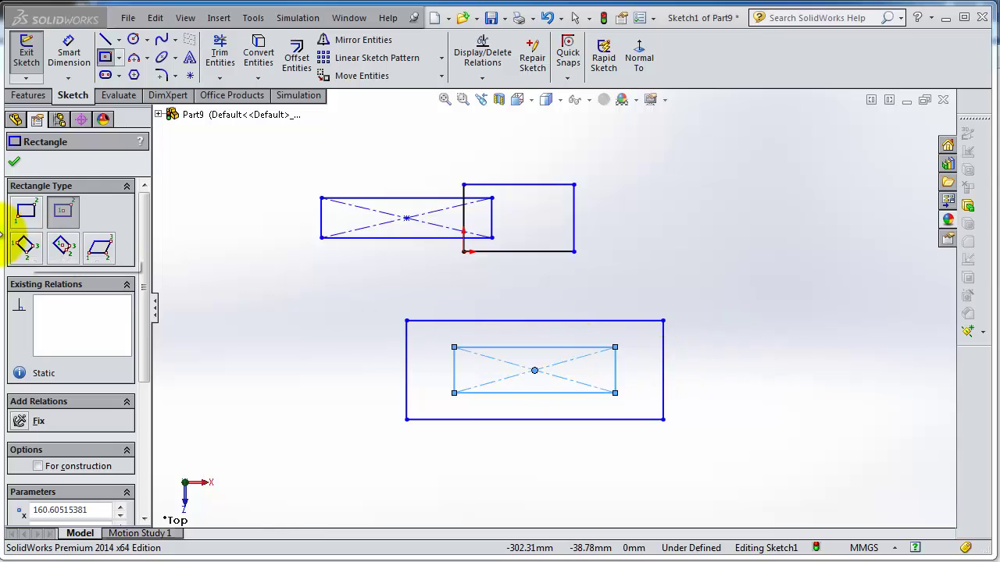
- Draw a tilted three-point corner rectangle to the right of the others
left_click(24, 247)
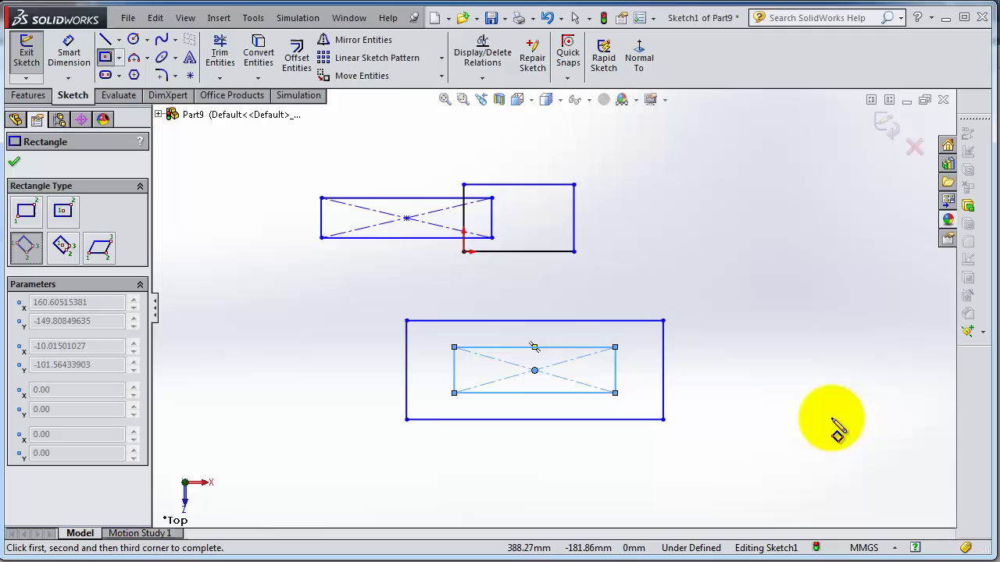
key("z")
key("z")
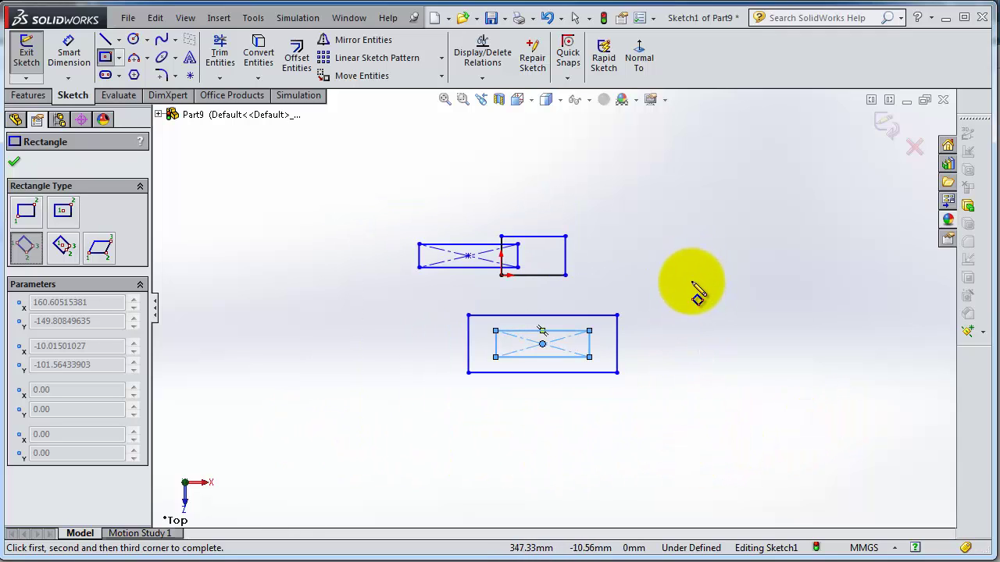
left_click(645, 217)
left_click(677, 277)
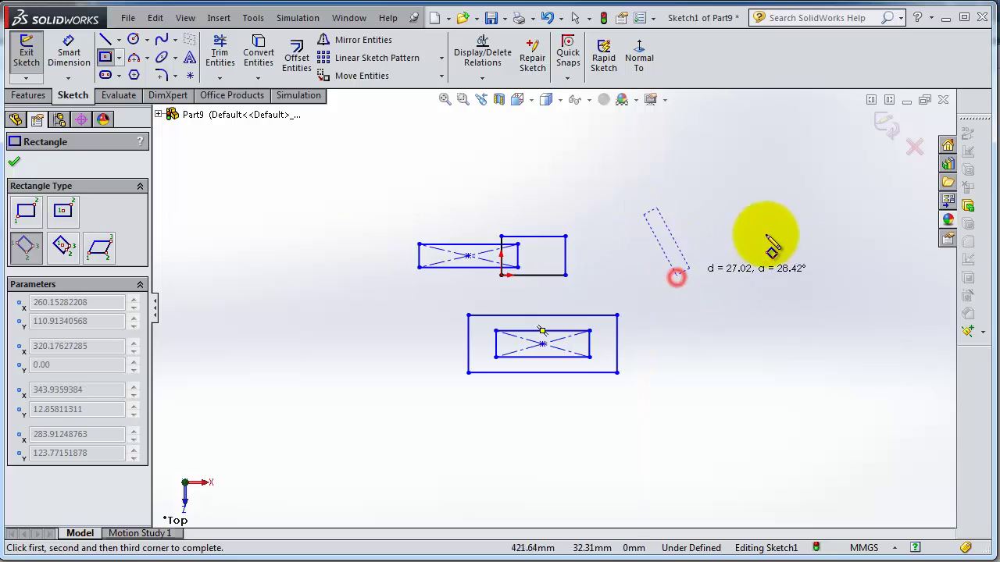
left_click(814, 197)
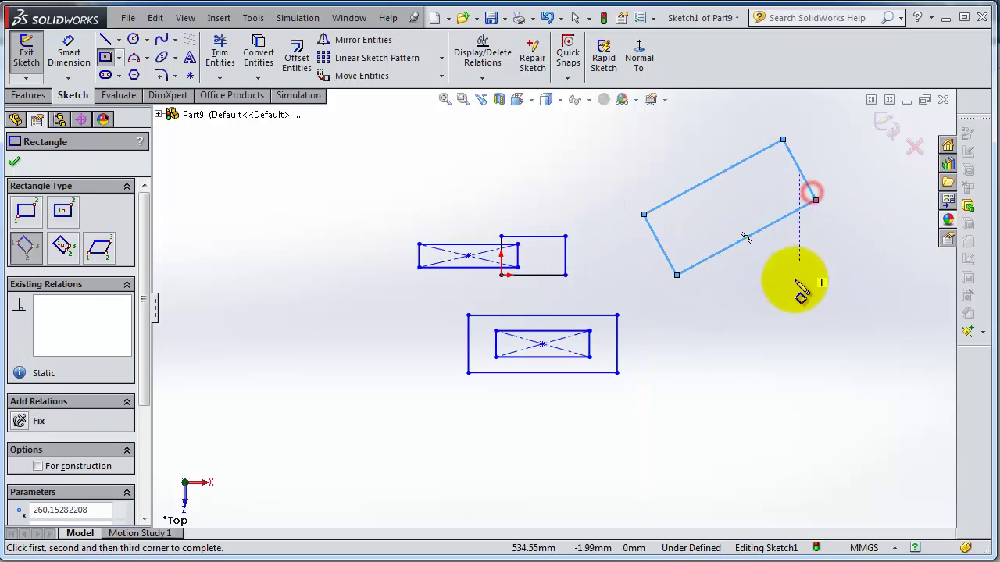
scroll(812, 226, "down", 3)
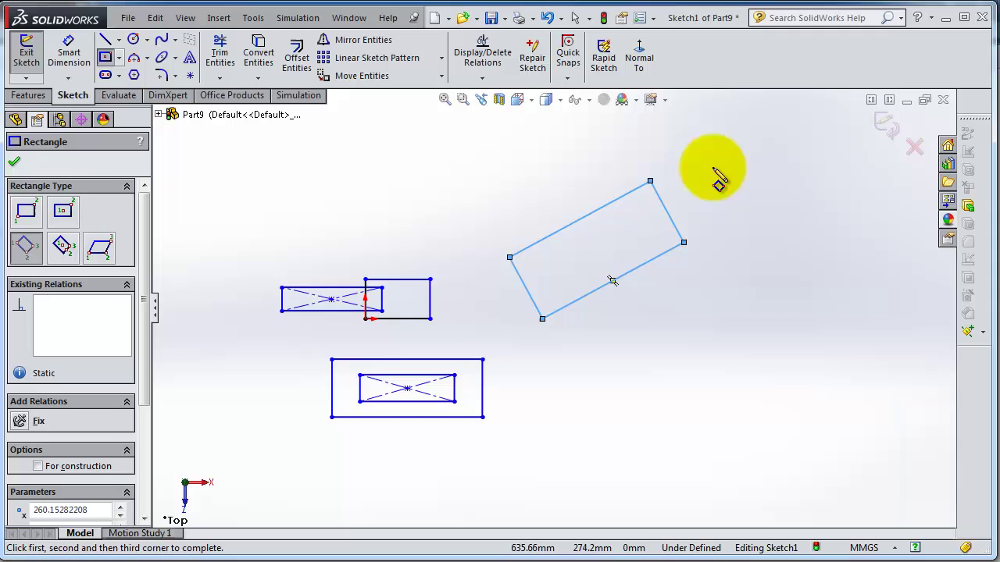
scroll(719, 179, "down", 3)
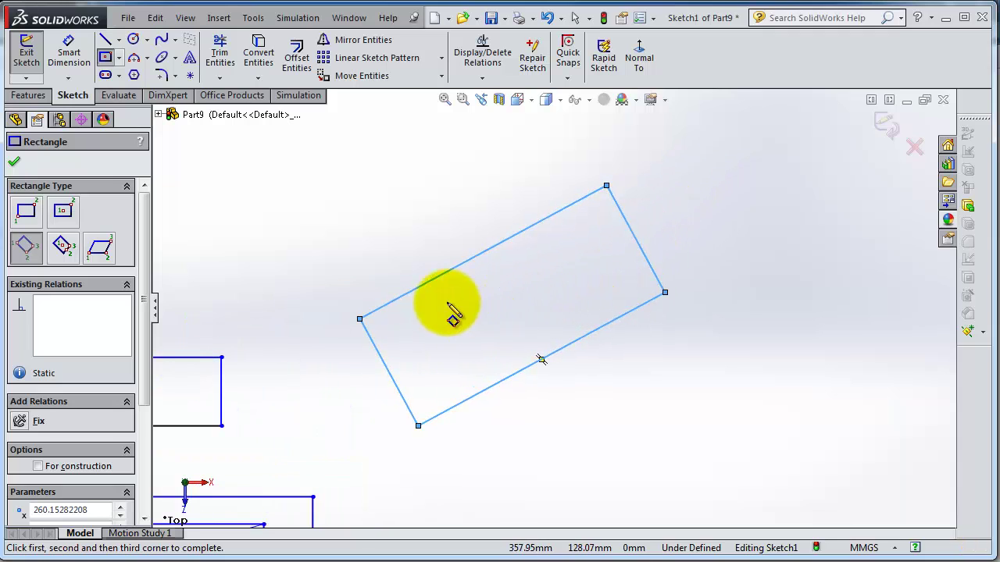
- Draw a second three-point rectangle starting at the midpoint of the first one's upper edge
key("z")
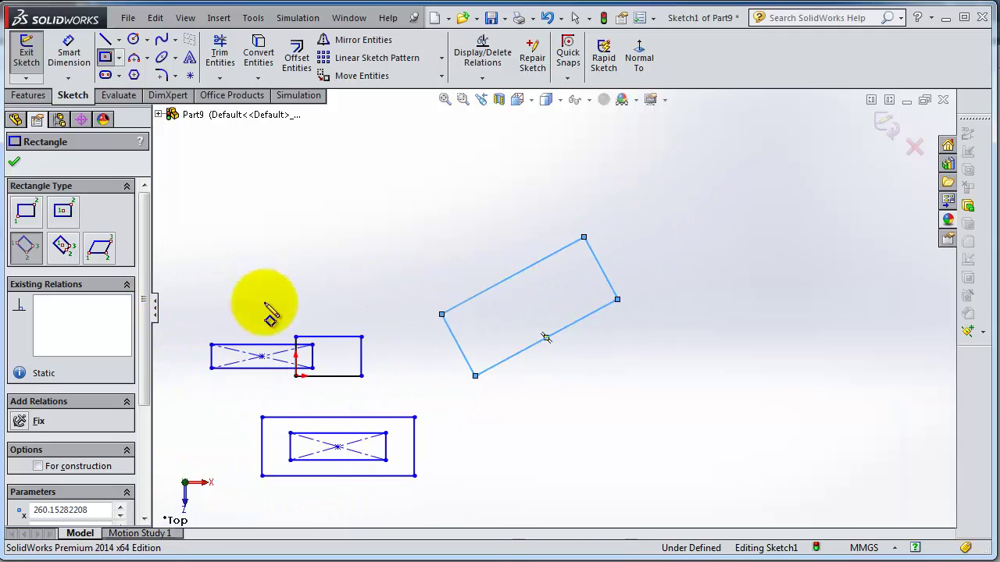
scroll(547, 274, "down", 5)
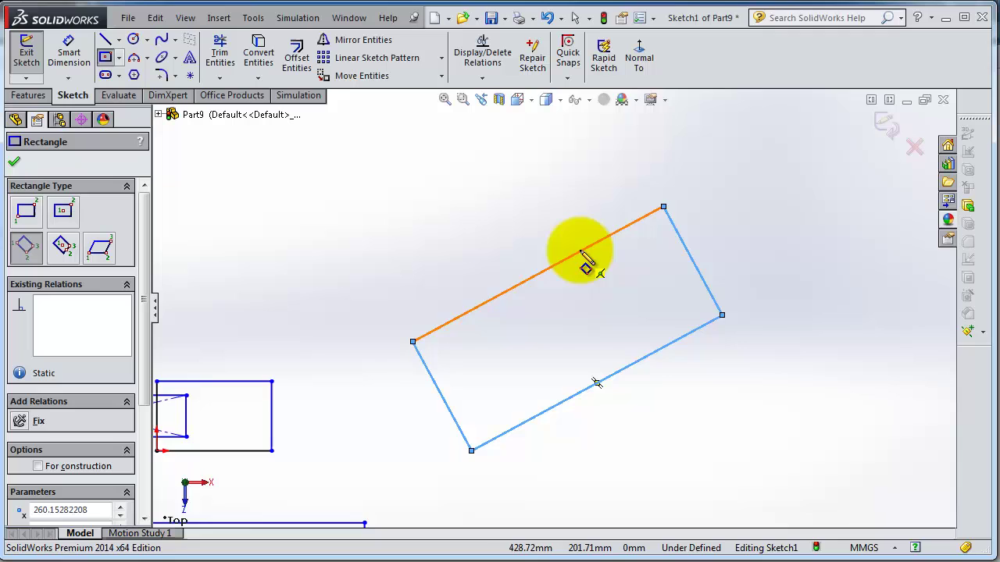
left_click(518, 291)
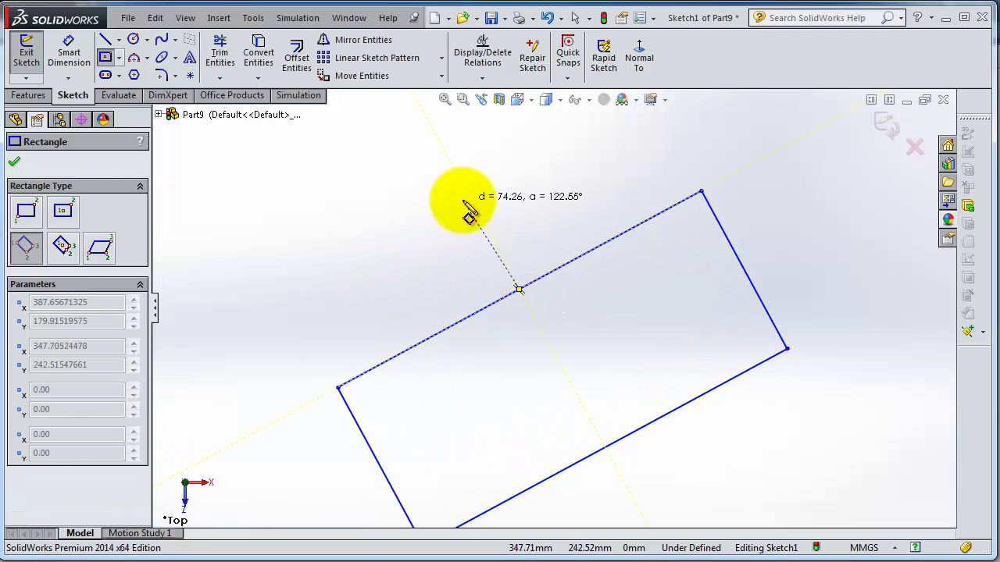
left_click(463, 200)
left_click(221, 354)
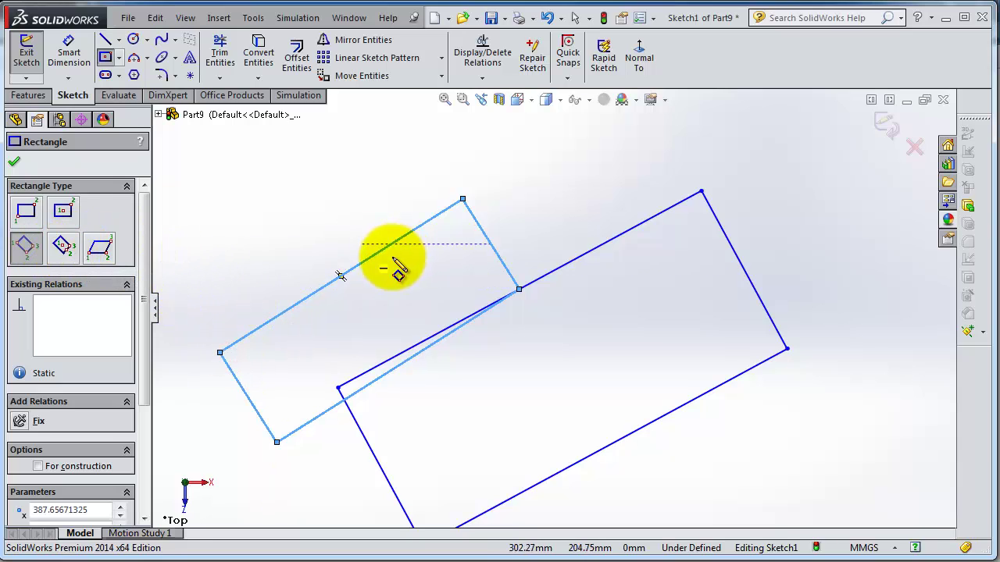
scroll(680, 272, "up", 1)
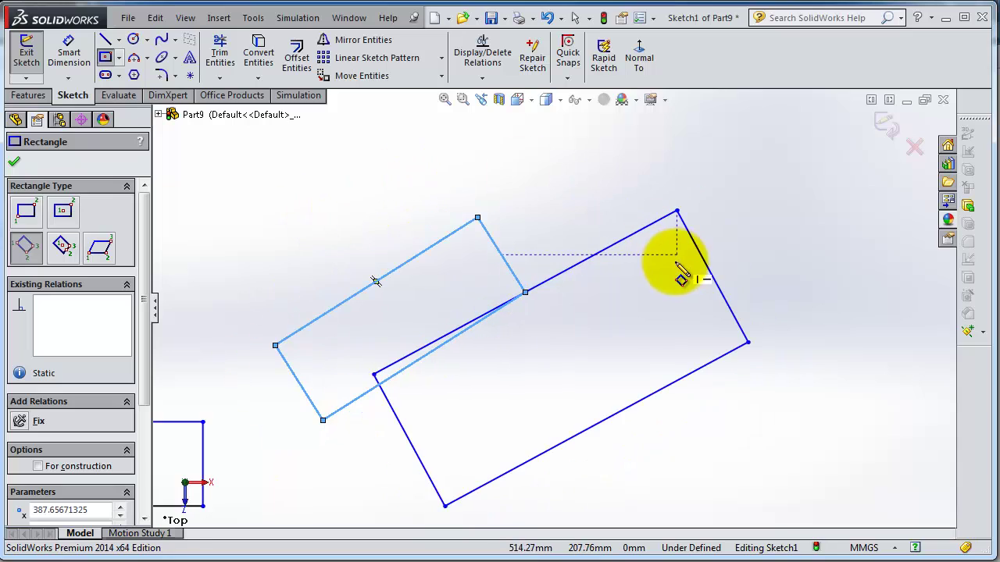
- Draw a tilted three-point center rectangle with diagonals inside the larger angled rectangle
left_click(62, 251)
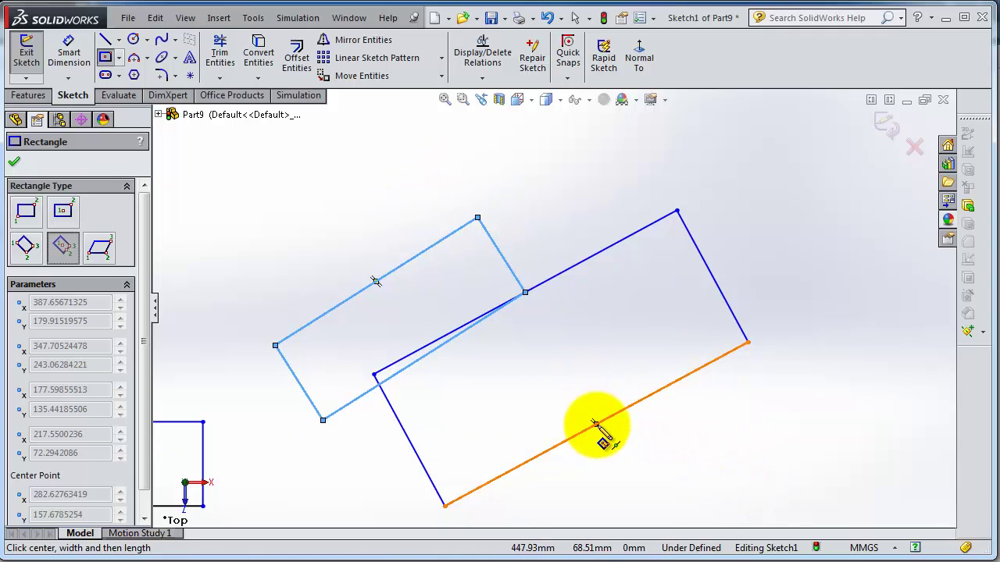
left_click(557, 368)
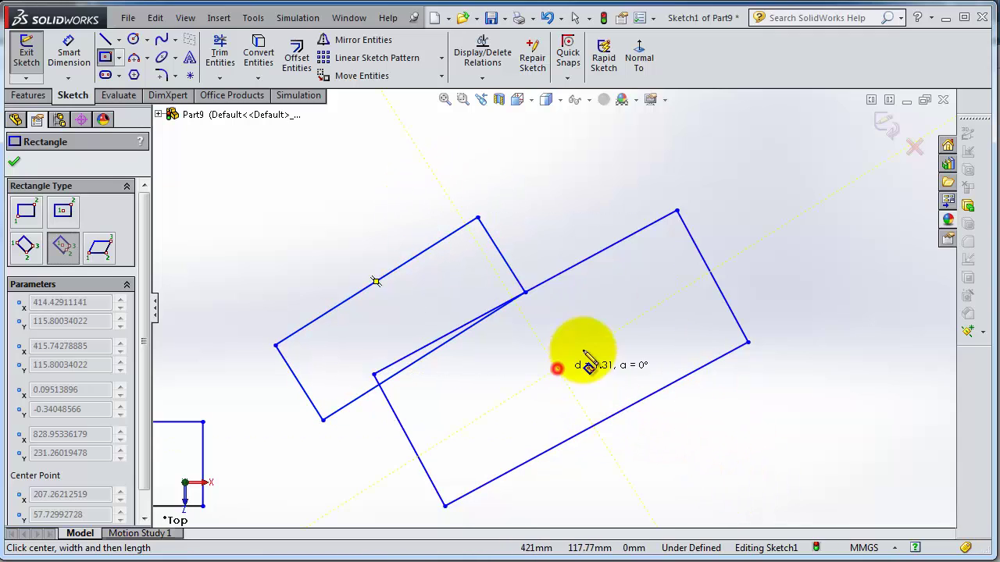
left_click(629, 311)
left_click(600, 276)
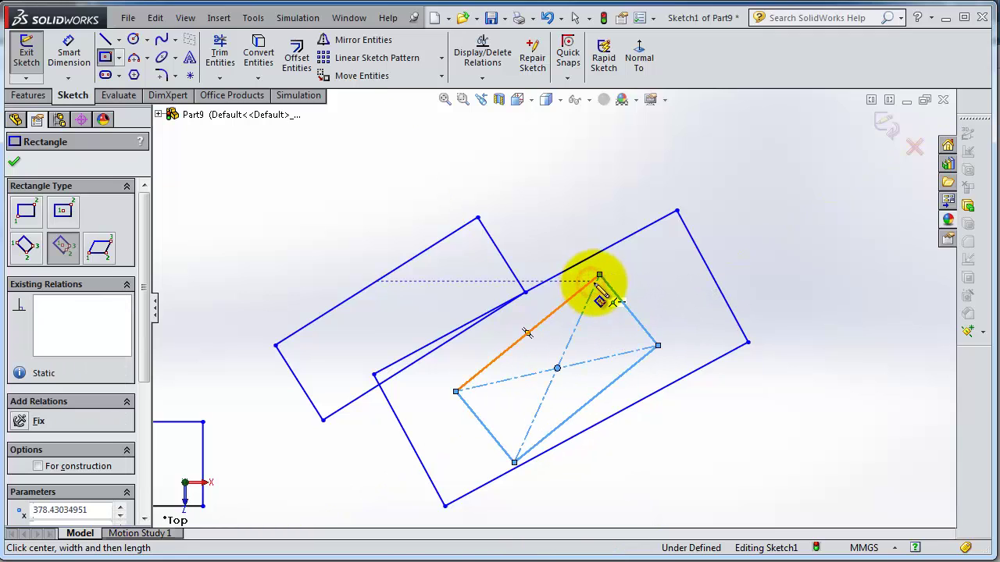
- Draw a parallelogram in open space above-left of the earlier rectangles
left_click(100, 250)
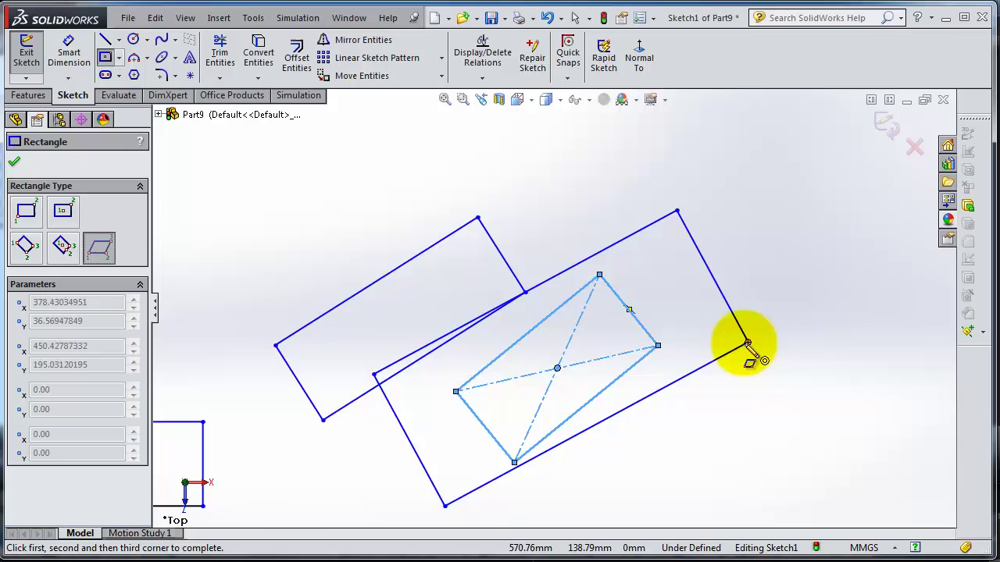
scroll(747, 344, "up", 2)
scroll(568, 246, "up", 2)
scroll(324, 223, "up", 2)
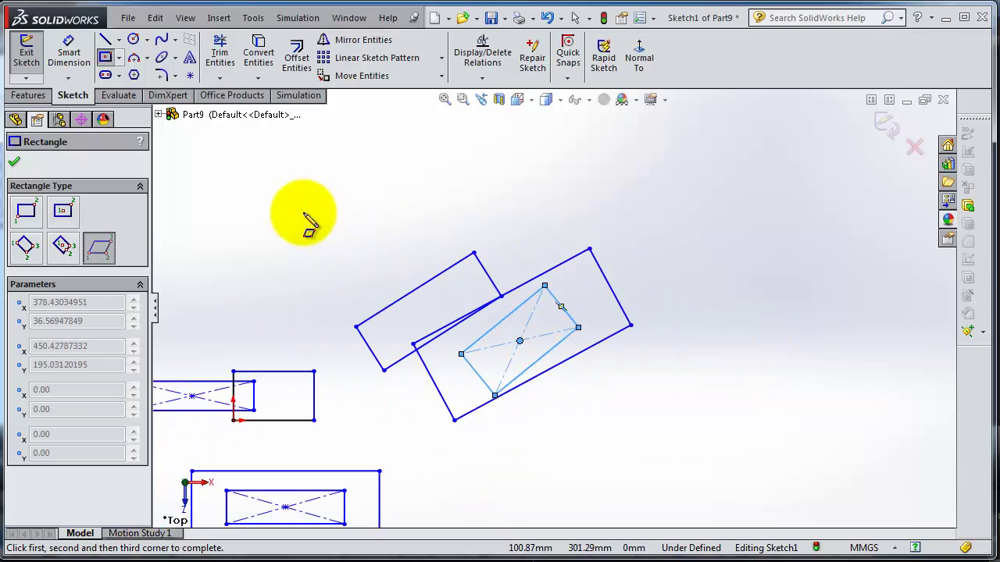
scroll(245, 238, "down", 1)
left_click(211, 225)
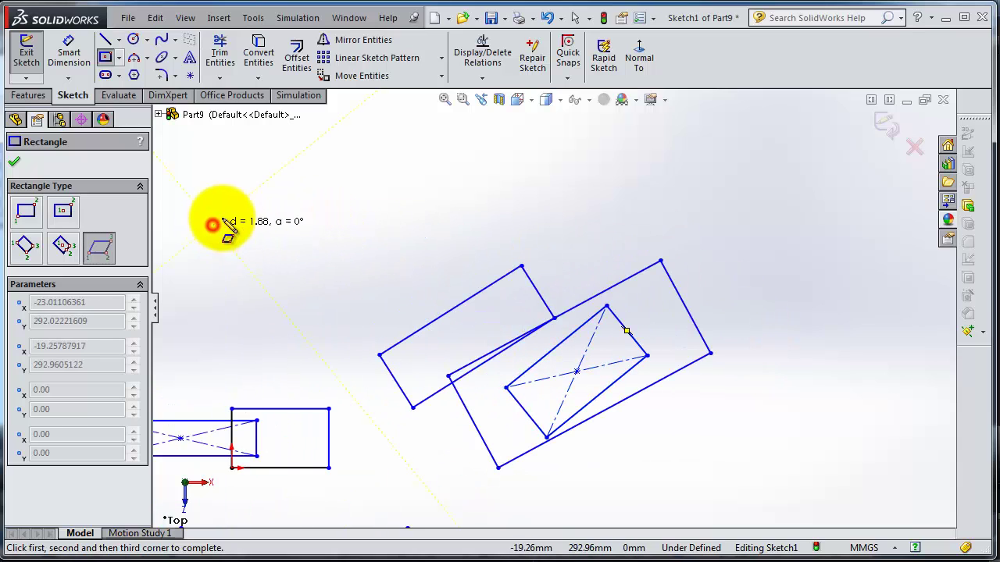
left_click(182, 305)
left_click(344, 304)
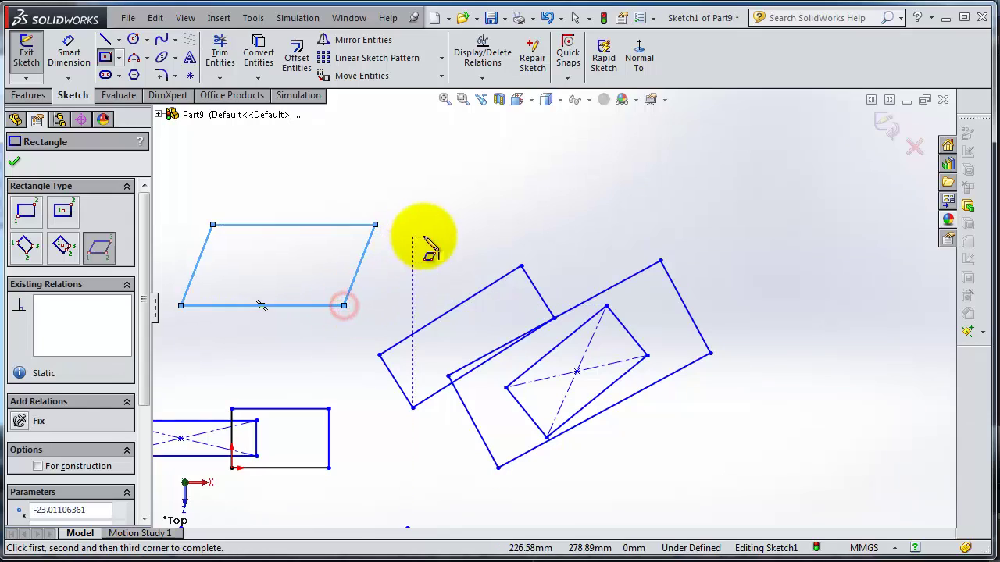
scroll(300, 238, "up", 2)
scroll(313, 250, "down", 3)
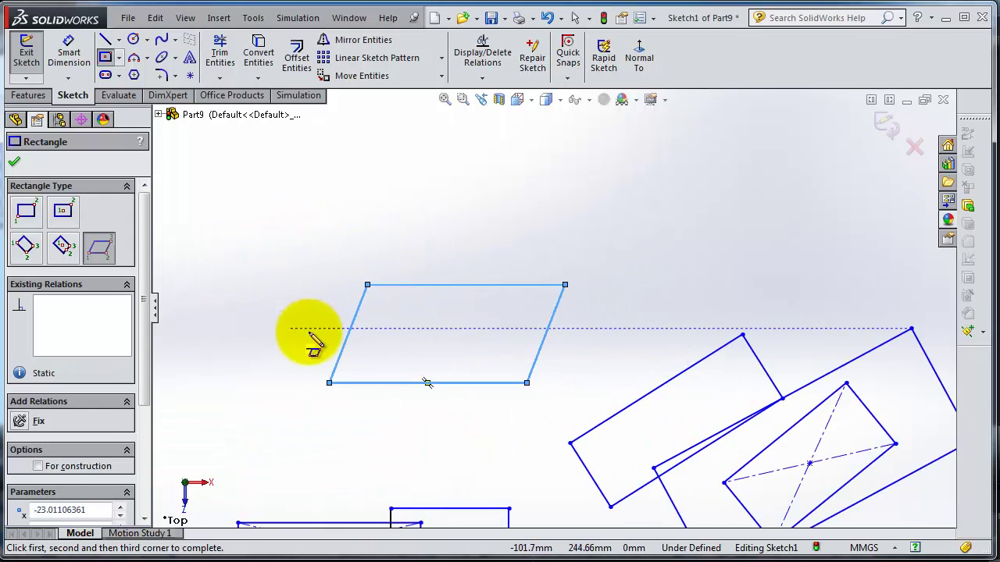
scroll(320, 328, "down", 1)
scroll(305, 328, "down", 1)
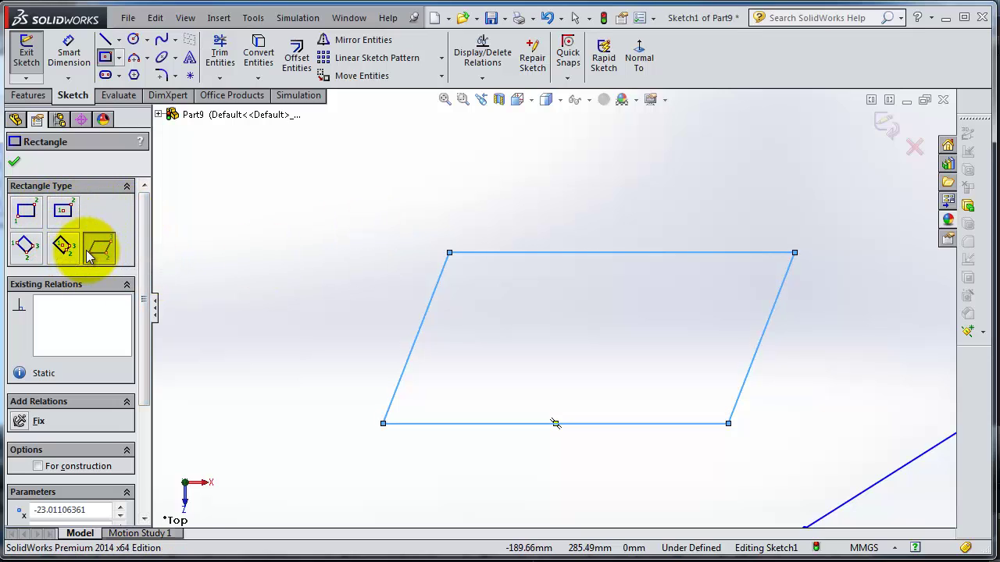
- Draw a horizontal centerline from the parallelogram's left-edge midpoint out past its right side
left_click(118, 41)
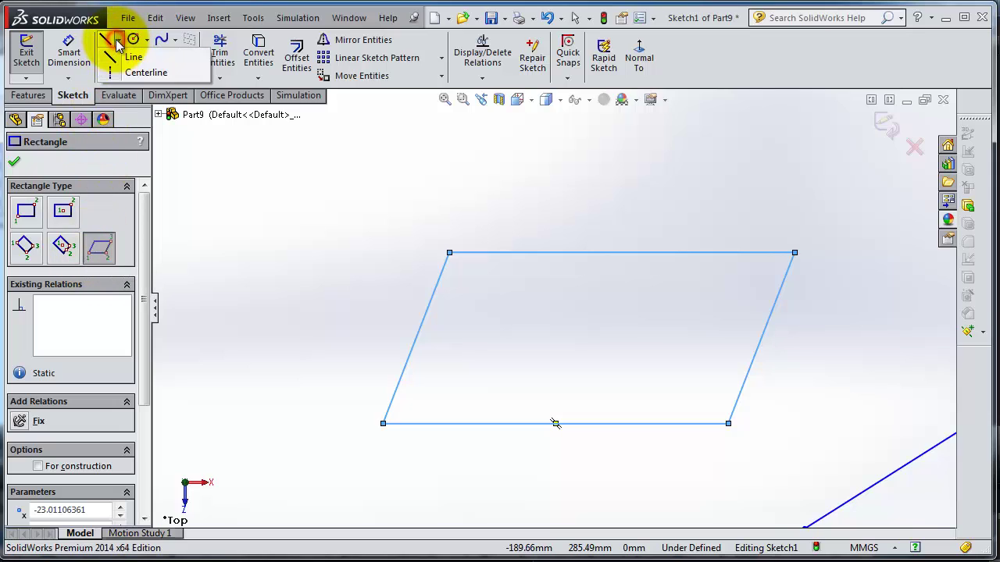
left_click(145, 75)
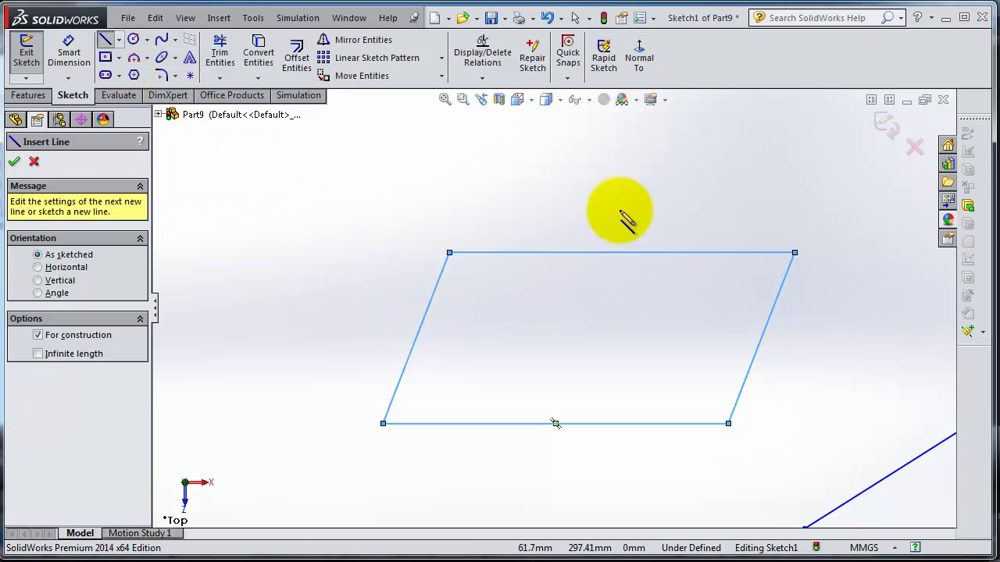
left_click(416, 337)
left_click(795, 337)
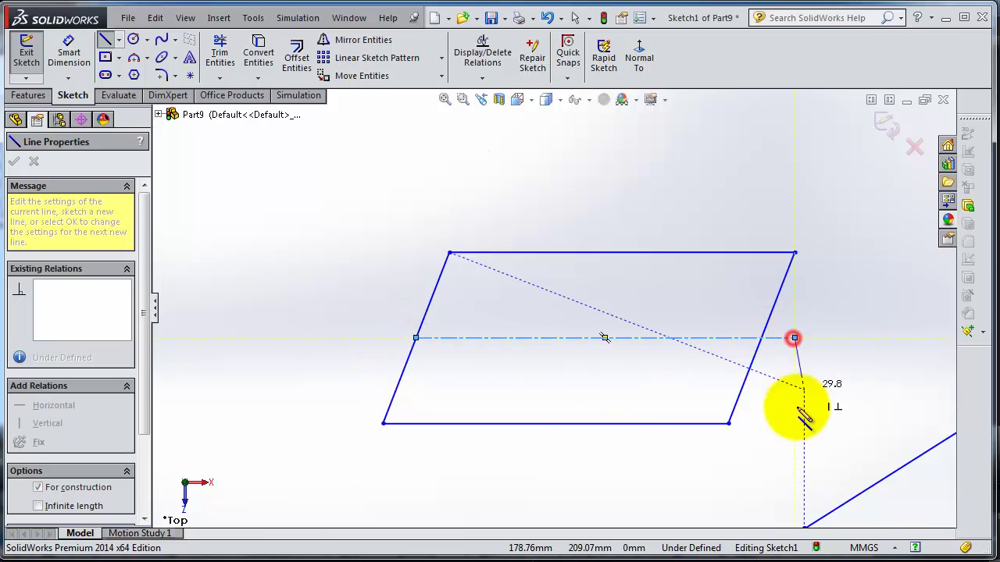
scroll(859, 394, "down", 2)
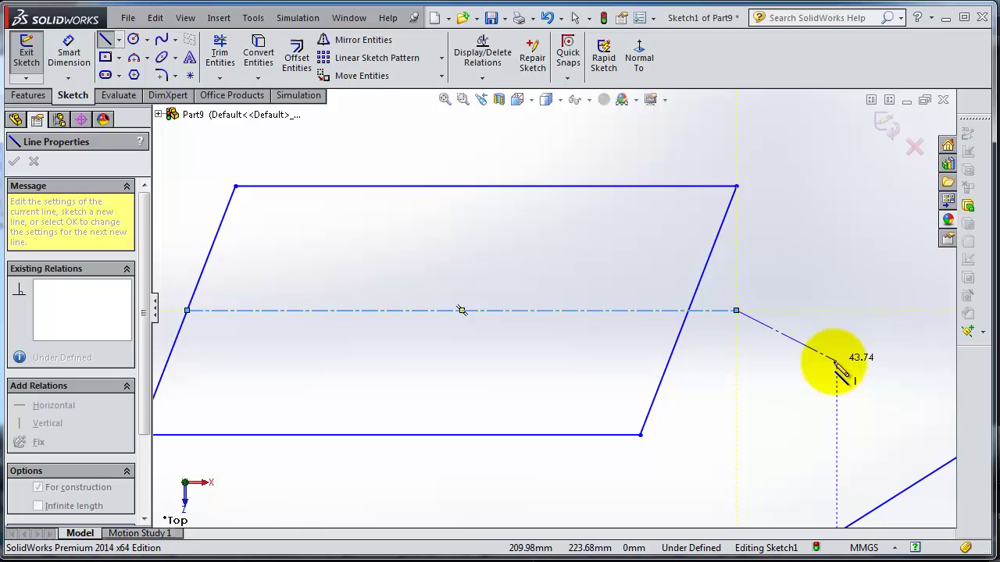
key("Escape")
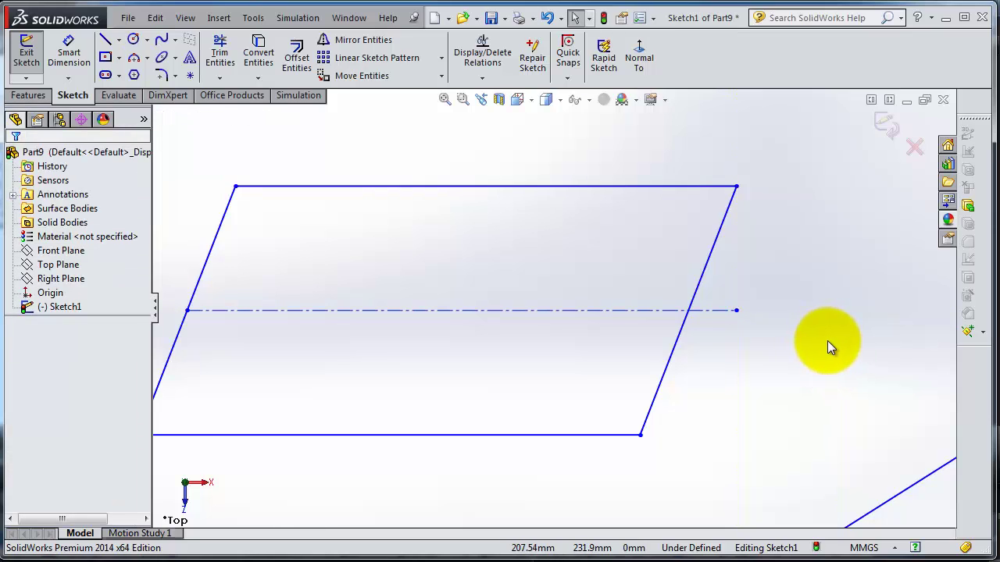
scroll(642, 319, "down", 2)
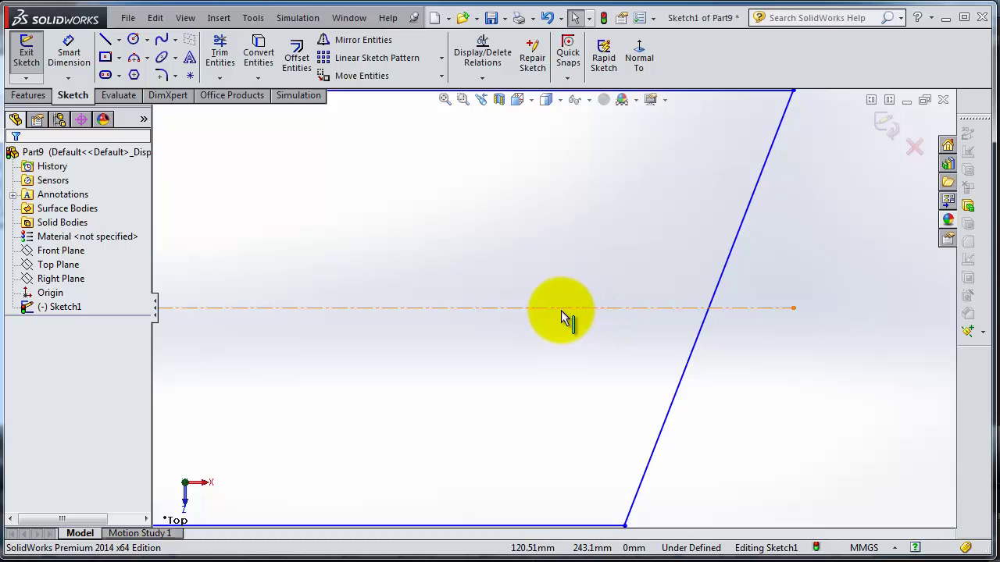
scroll(662, 332, "up", 2)
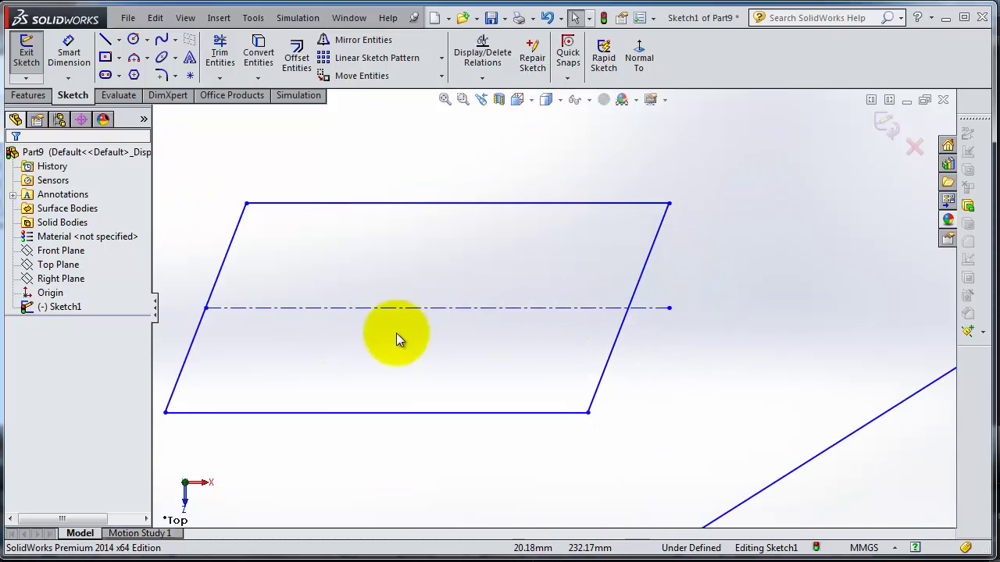
scroll(555, 328, "up", 2)
scroll(651, 421, "down", 1)
scroll(664, 430, "up", 2)
scroll(569, 457, "up", 1)
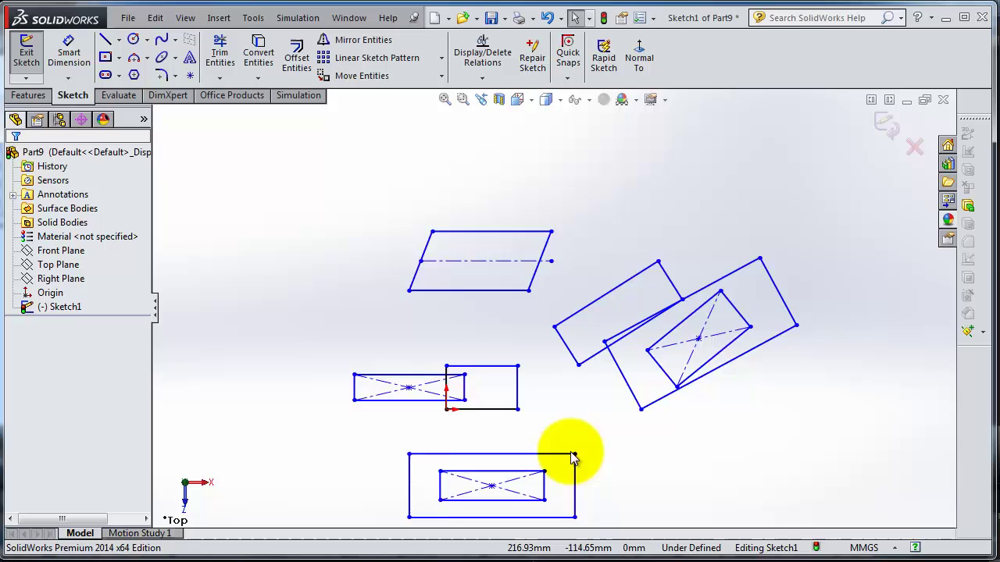
scroll(531, 420, "up", 1)
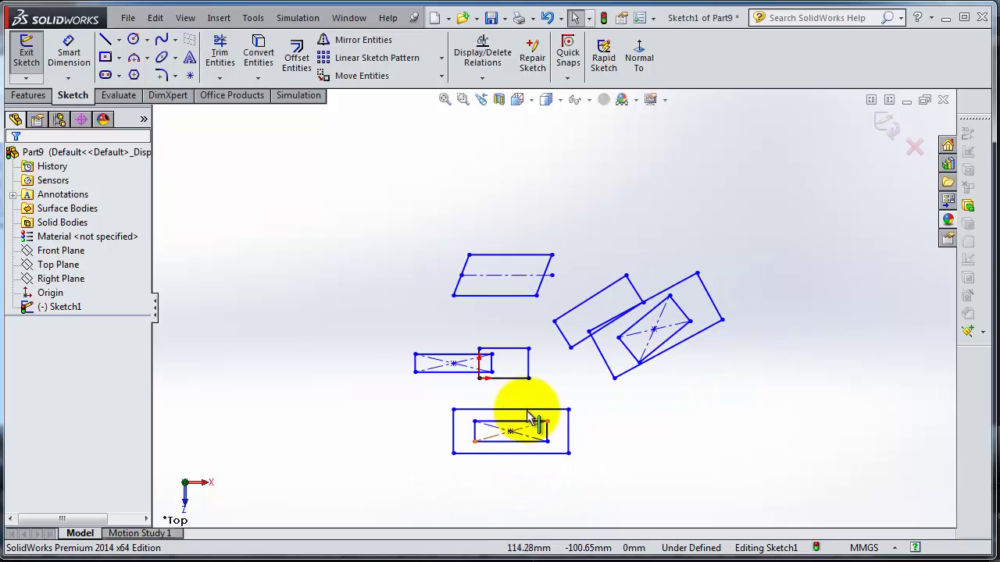
- Draw a vertical centerline through the nested rectangles' centre, from above to below them
left_click(119, 39)
left_click(128, 72)
scroll(504, 454, "down", 3)
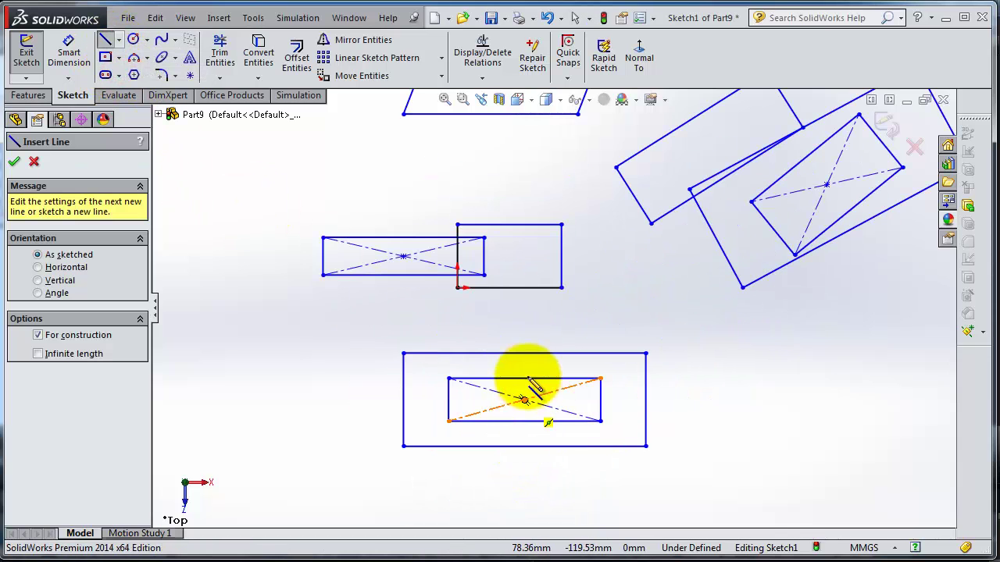
left_click(527, 322)
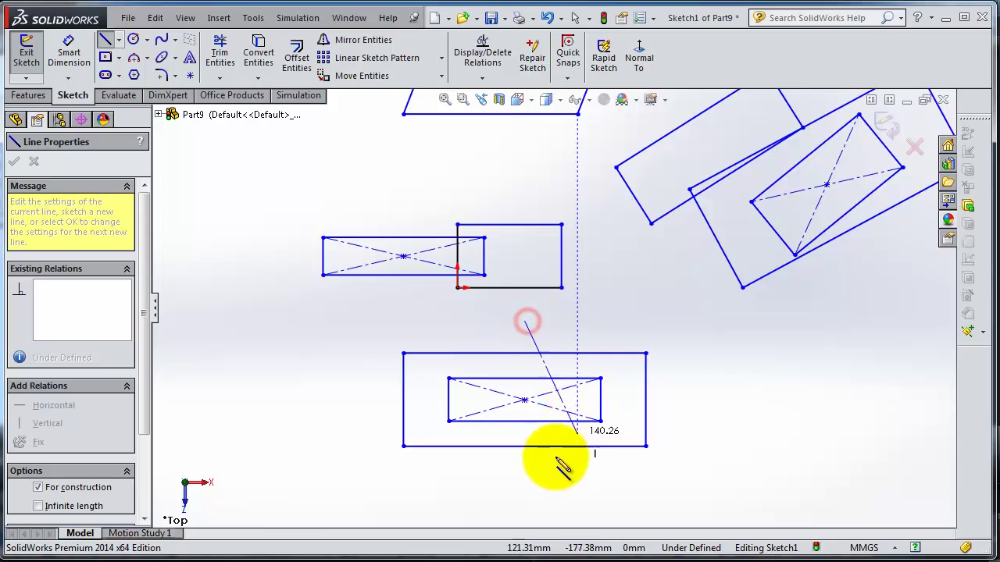
left_click(525, 492)
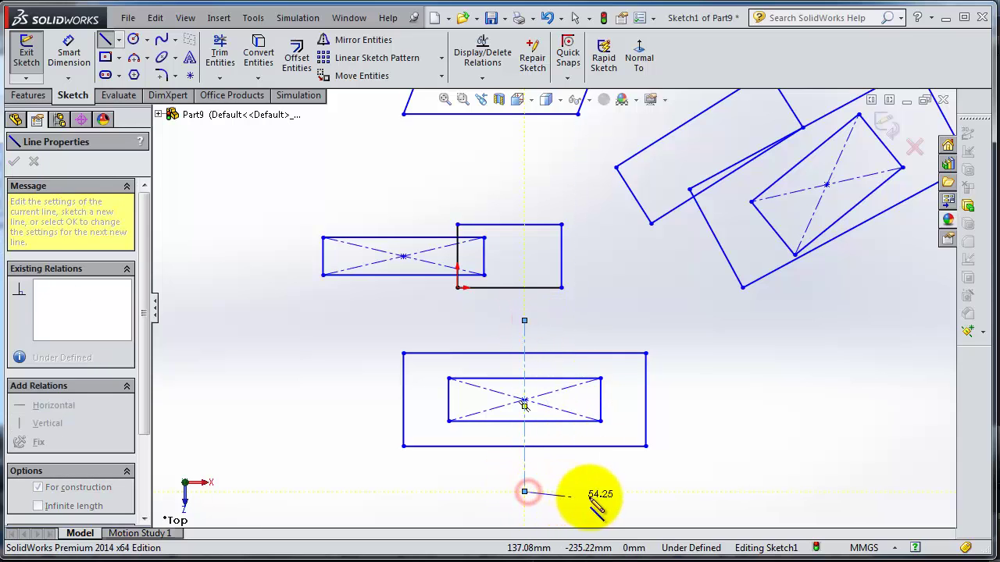
key("Escape")
scroll(611, 416, "down", 2)
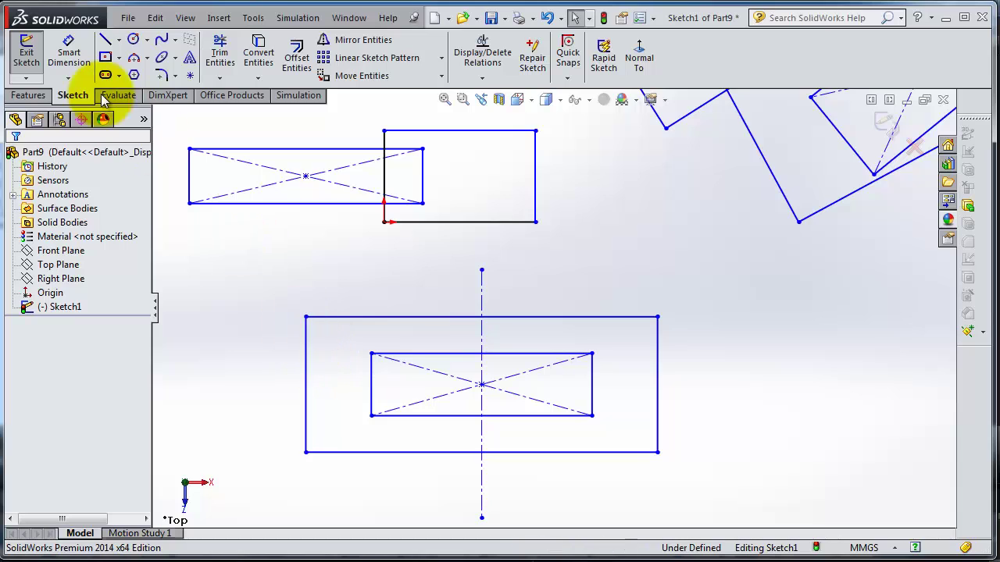
- Draw a vertical line, about 120.16 mm long, left of the nested rectangles
left_click(105, 39)
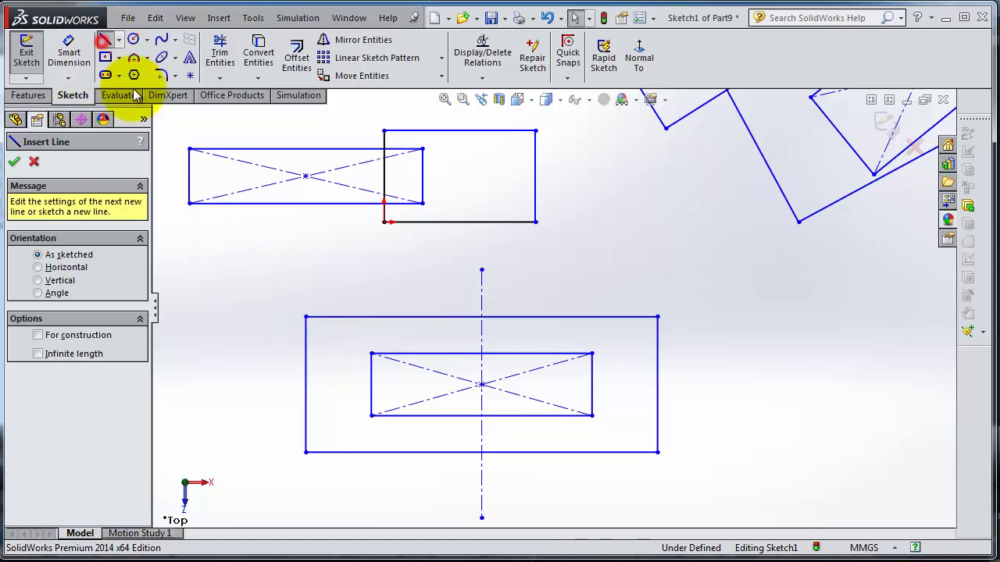
left_click(221, 279)
left_click(221, 435)
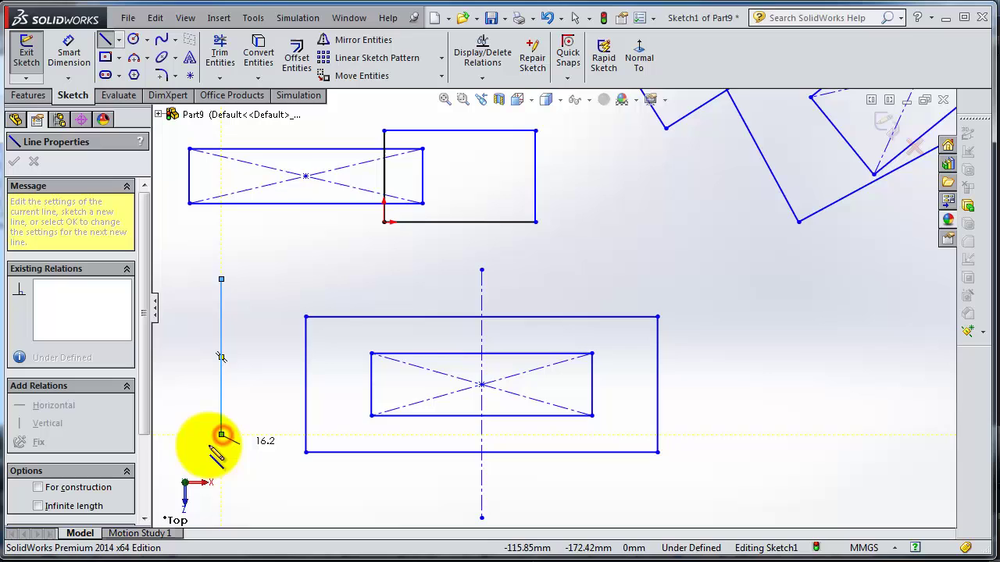
mouse_move(145, 344)
left_mouse_down()
mouse_move(156, 453)
mouse_move(145, 330)
left_mouse_up()
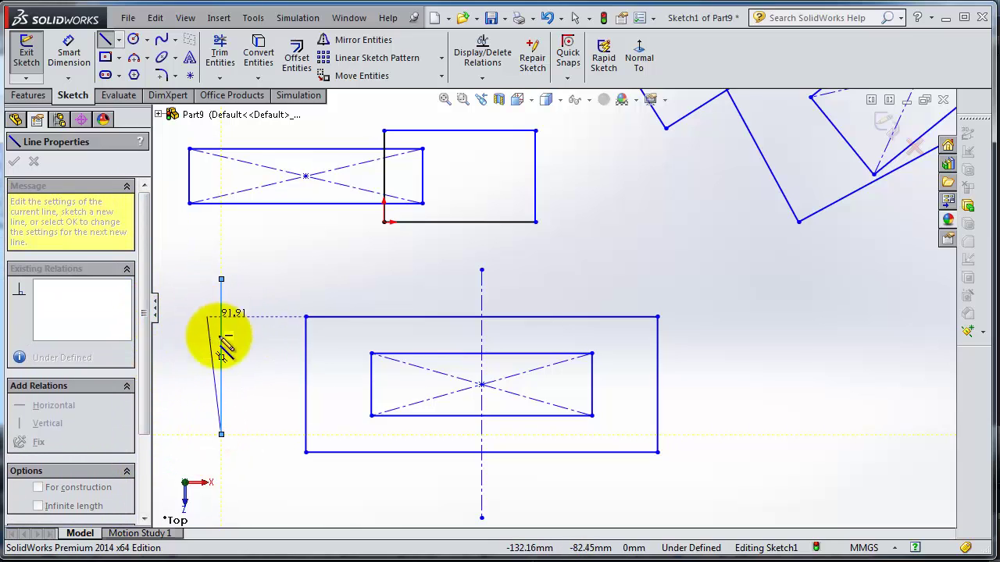
key("Escape")
- Convert the new vertical line to construction geometry via For construction
left_click(221, 306)
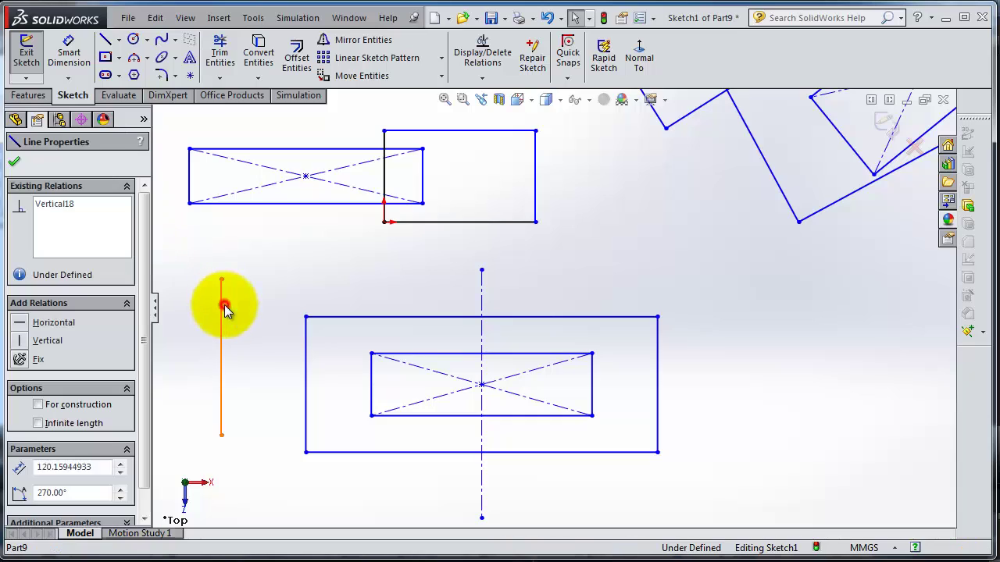
left_click_drag(145, 293, 154, 352)
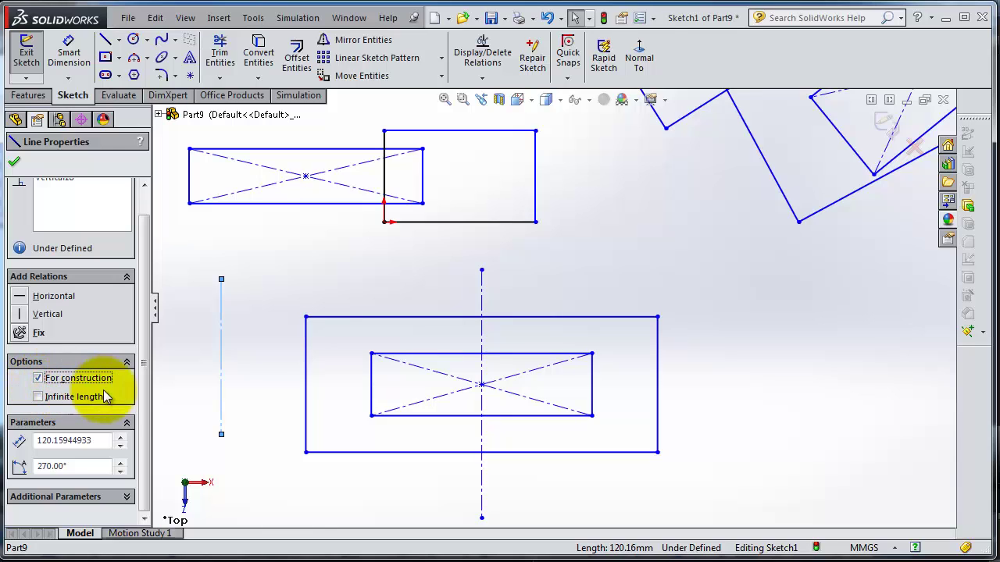
left_click(266, 369)
scroll(266, 370, "down", 1)
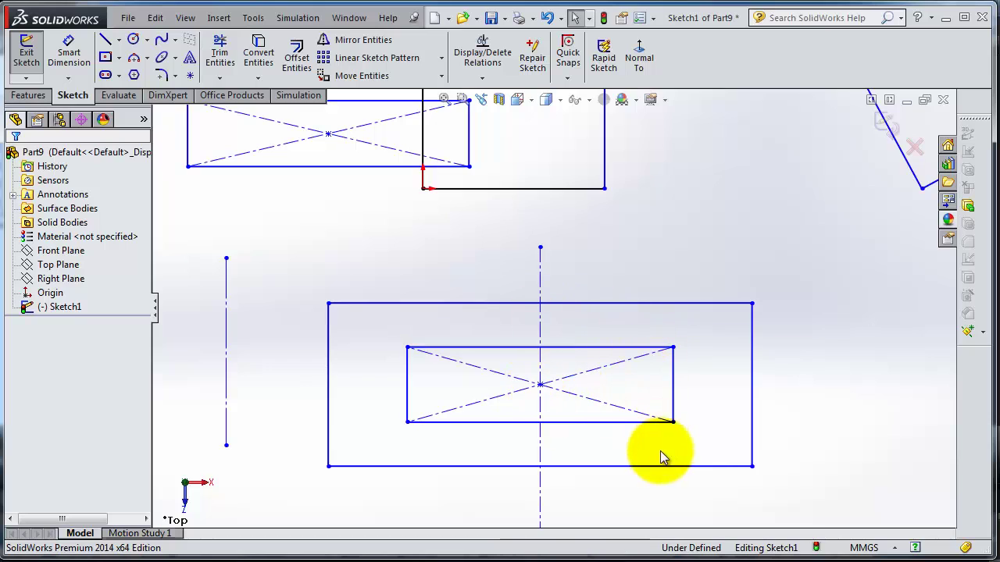
key("z")
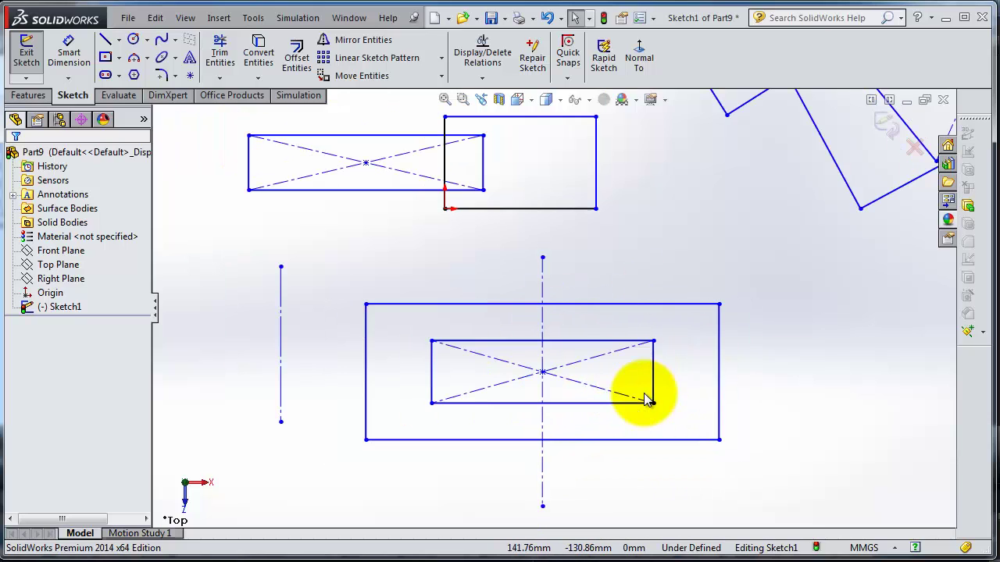
scroll(727, 323, "down", 2)
scroll(730, 215, "down", 3)
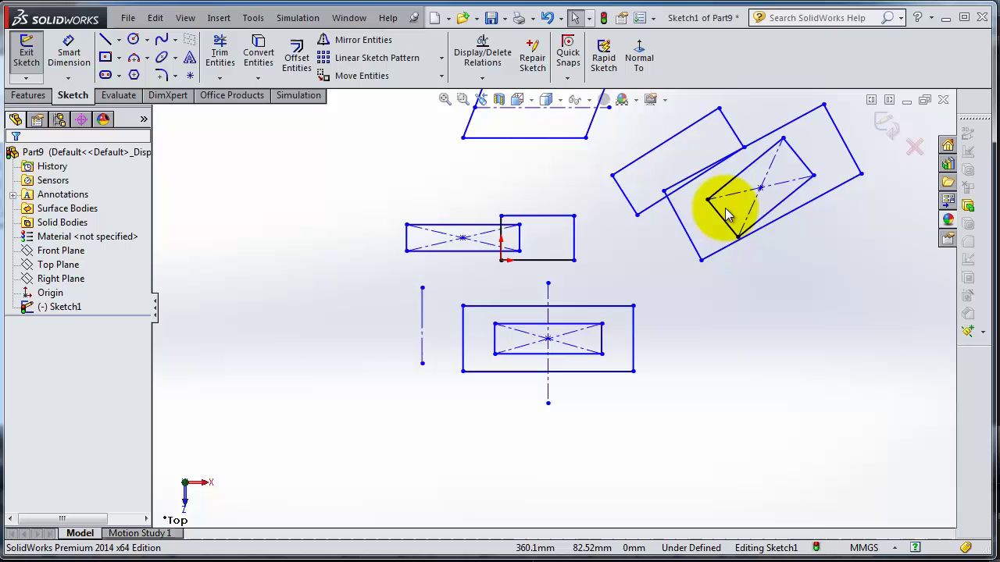
scroll(719, 215, "up", 3)
scroll(719, 215, "up", 1)
scroll(674, 232, "up", 2)
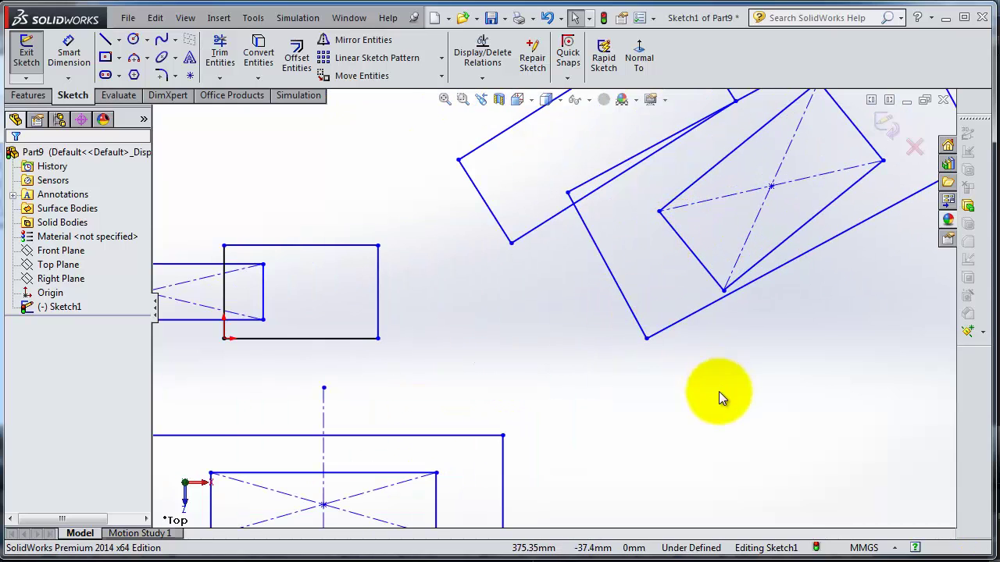
scroll(697, 416, "down", 1)
scroll(682, 415, "down", 3)
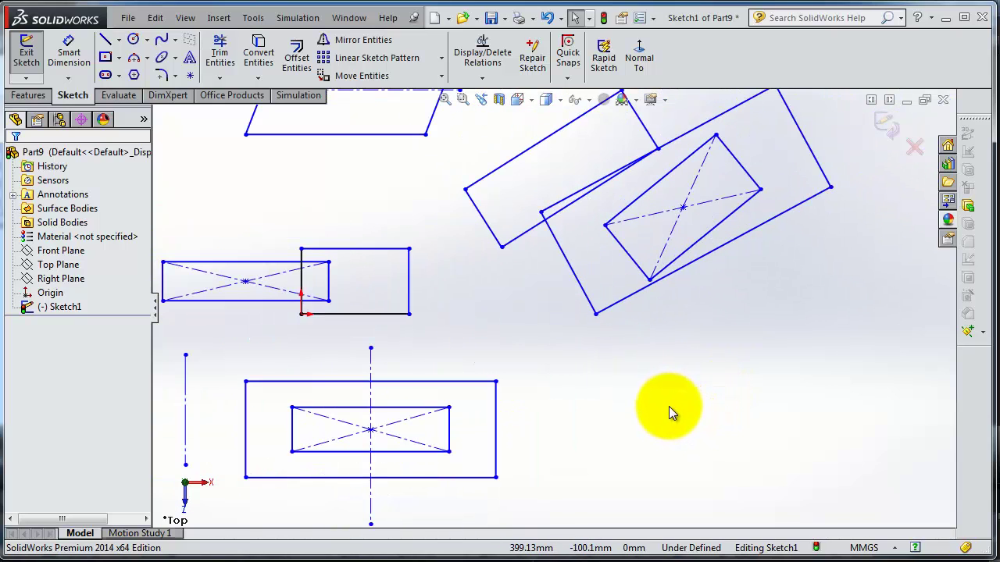